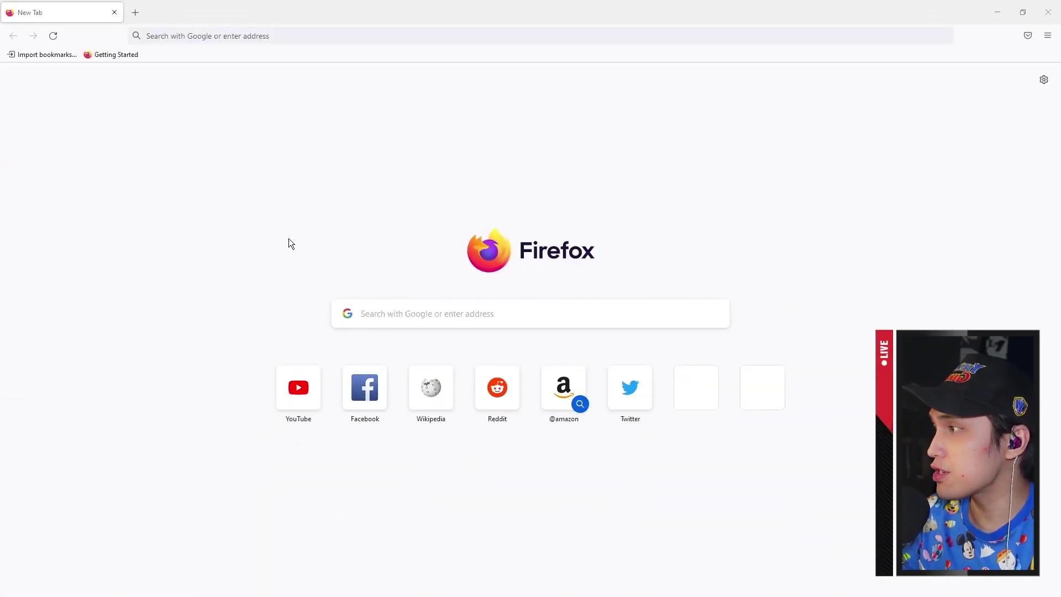
Search the web for 'metamask' and open the official metamask.io site
left_click(312, 36)
left_click(312, 36)
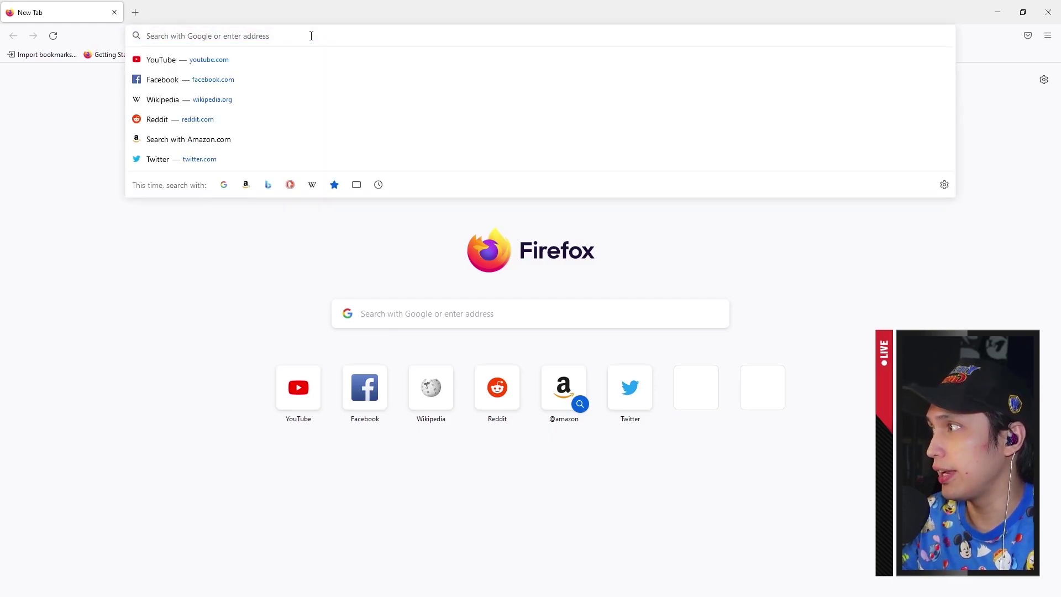
type("metamask")
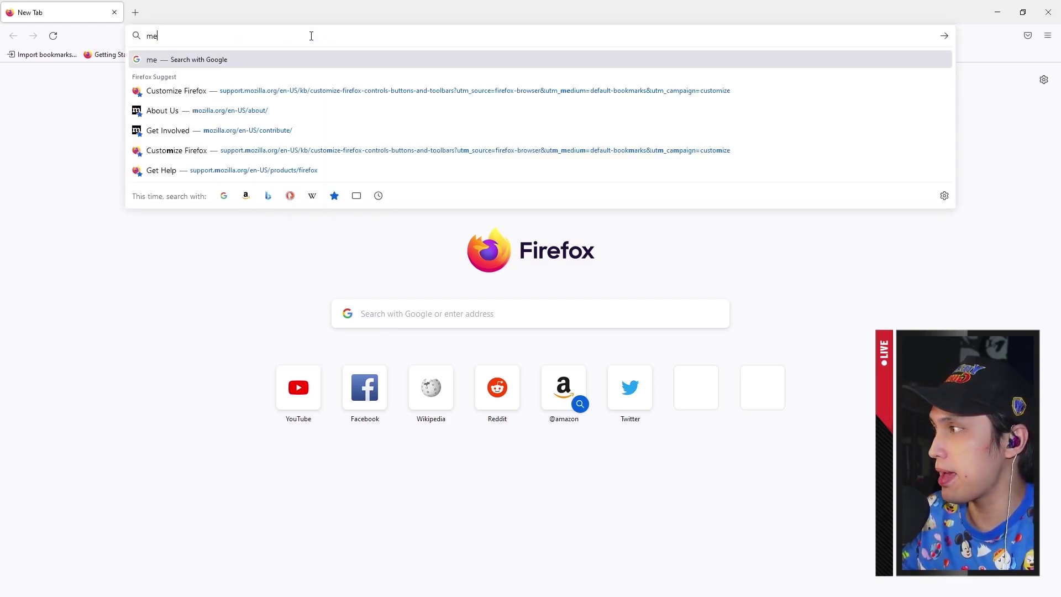
key("Return")
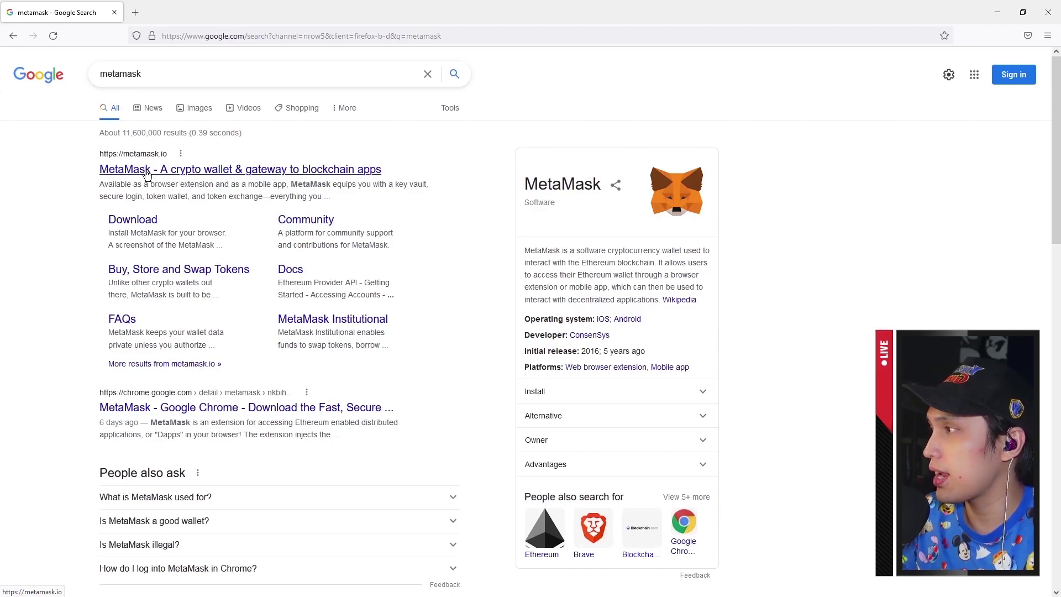
left_click(148, 169)
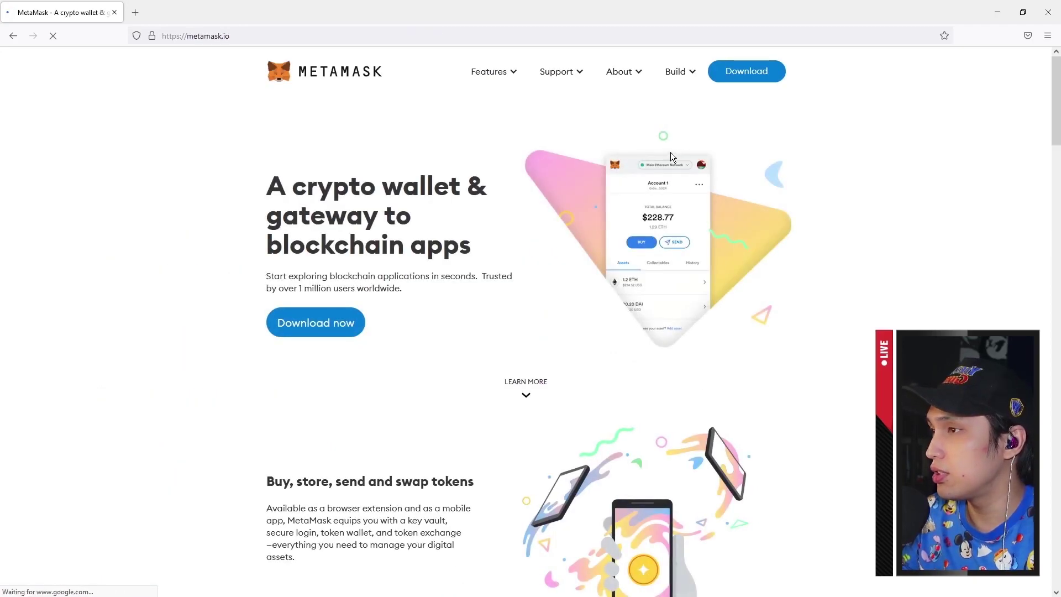
Go to MetaMask's Firefox add-on page and request to install the extension
left_click(745, 72)
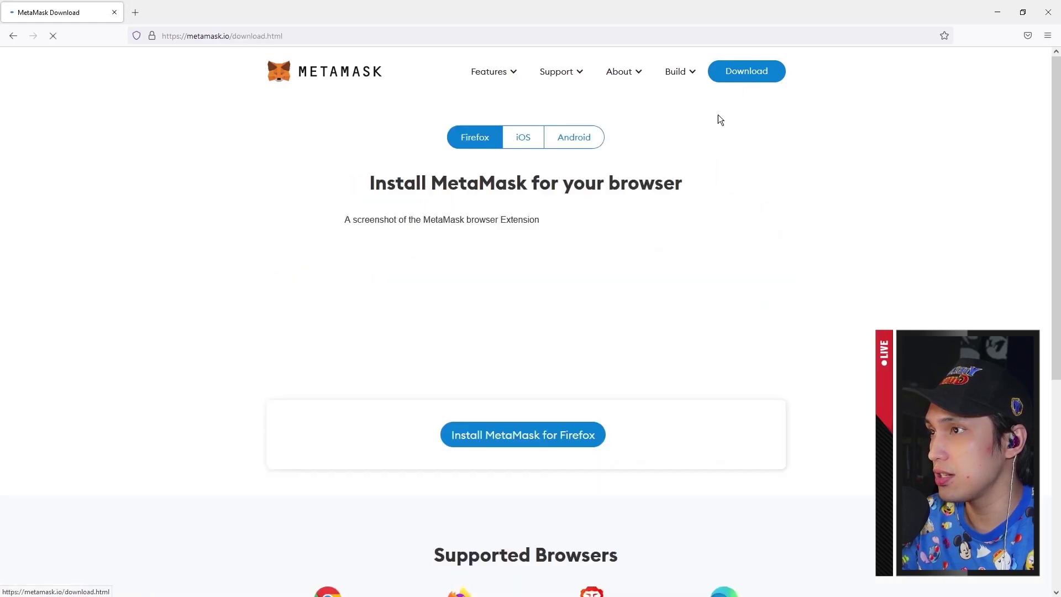
left_click(513, 442)
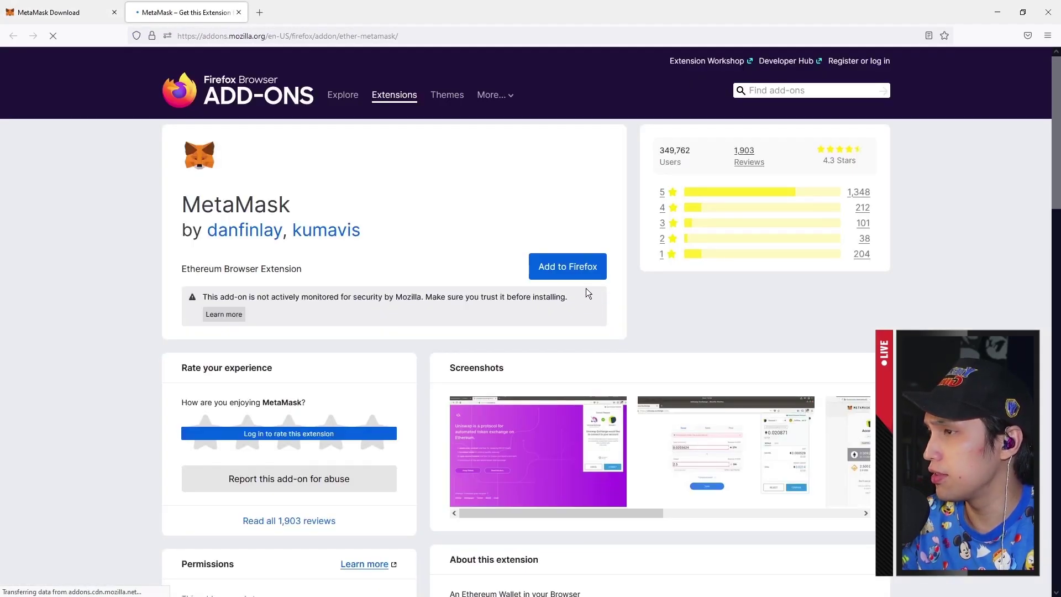
left_click(559, 271)
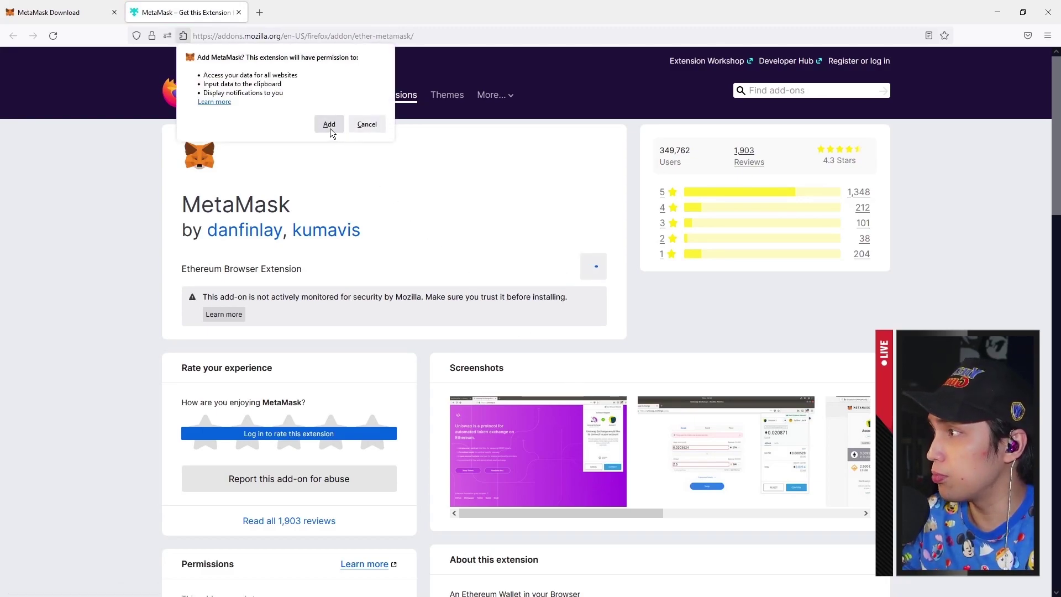
Add the MetaMask extension and begin creating a new wallet, agreeing to share usage data
left_click(329, 124)
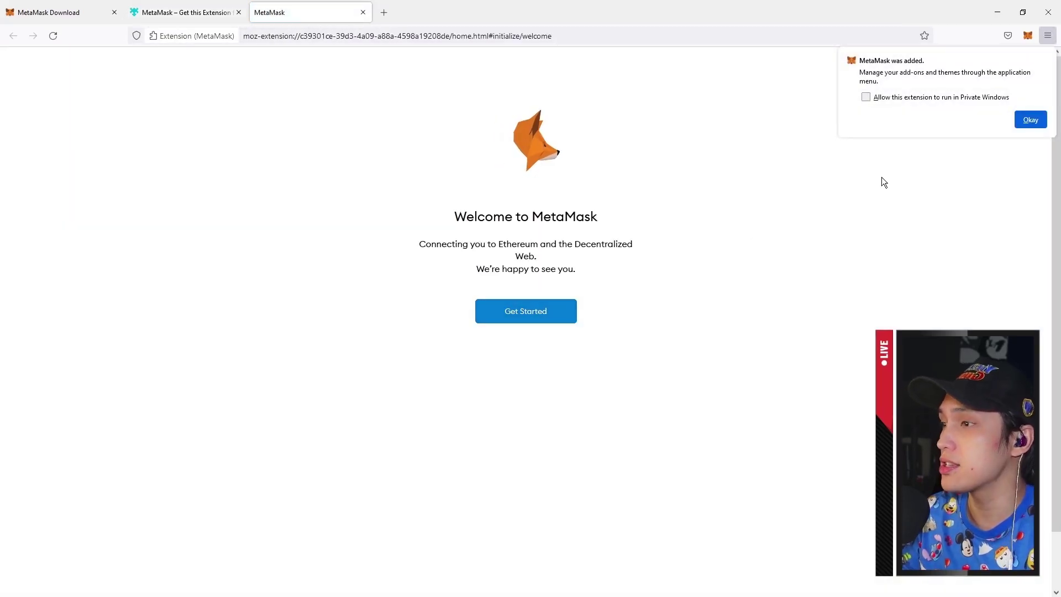
left_click(1025, 121)
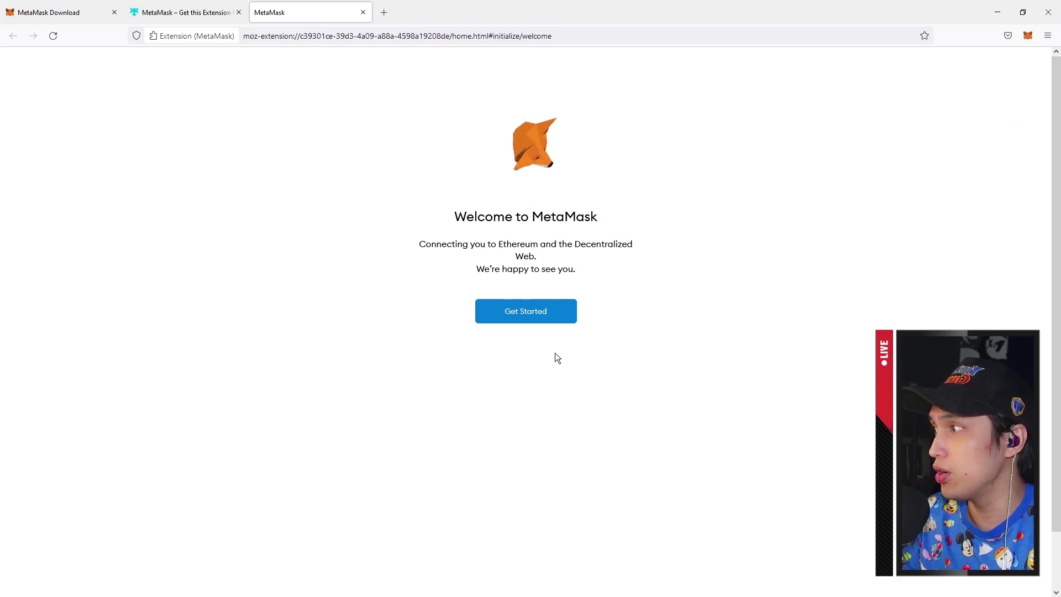
left_click(507, 319)
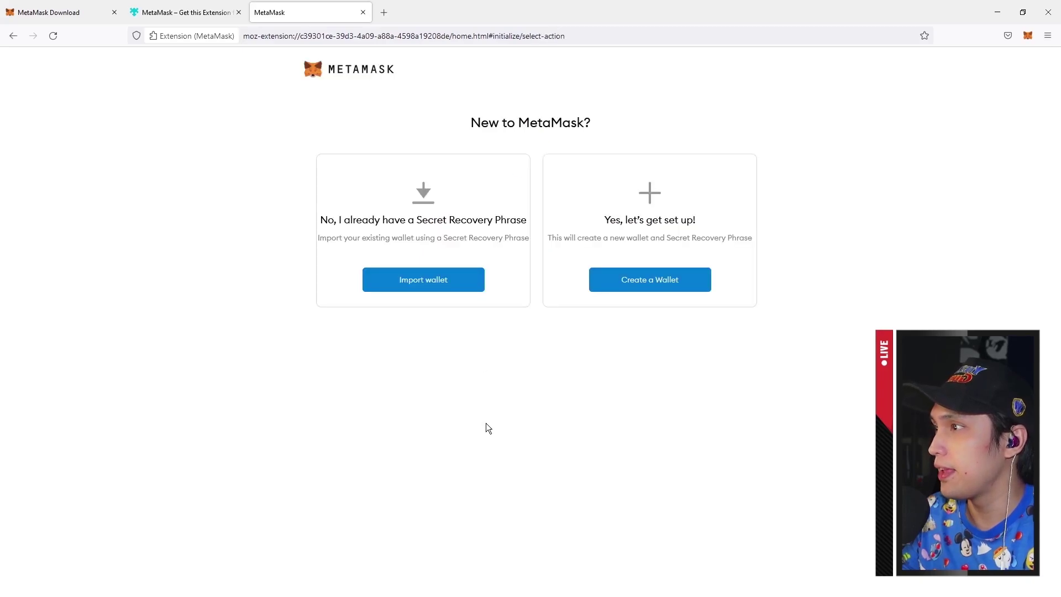
left_click(646, 289)
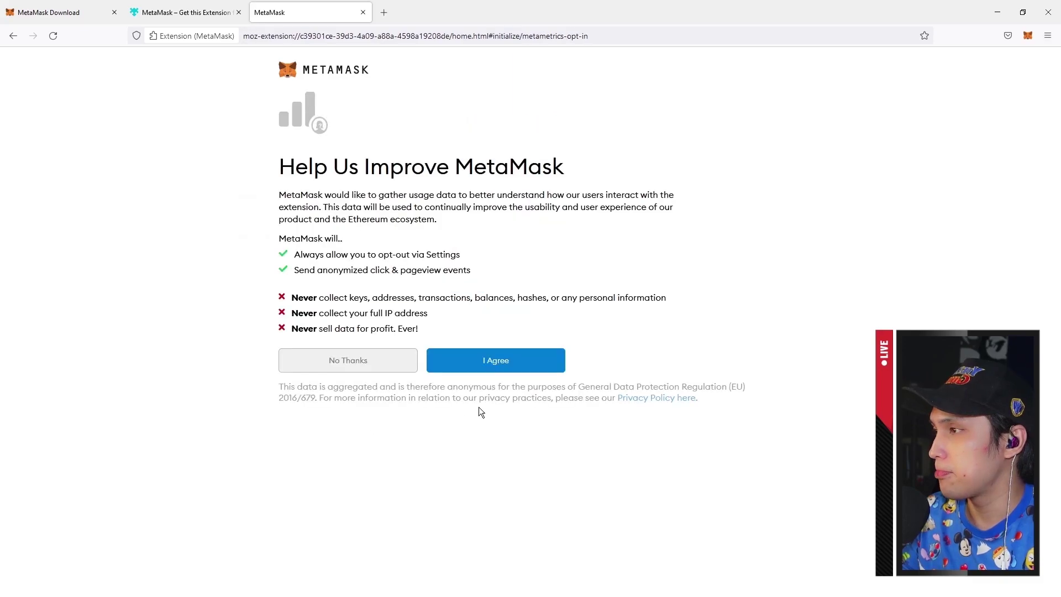
left_click(483, 374)
Enter and confirm the wallet password and accept the Terms of Use
left_click(389, 205)
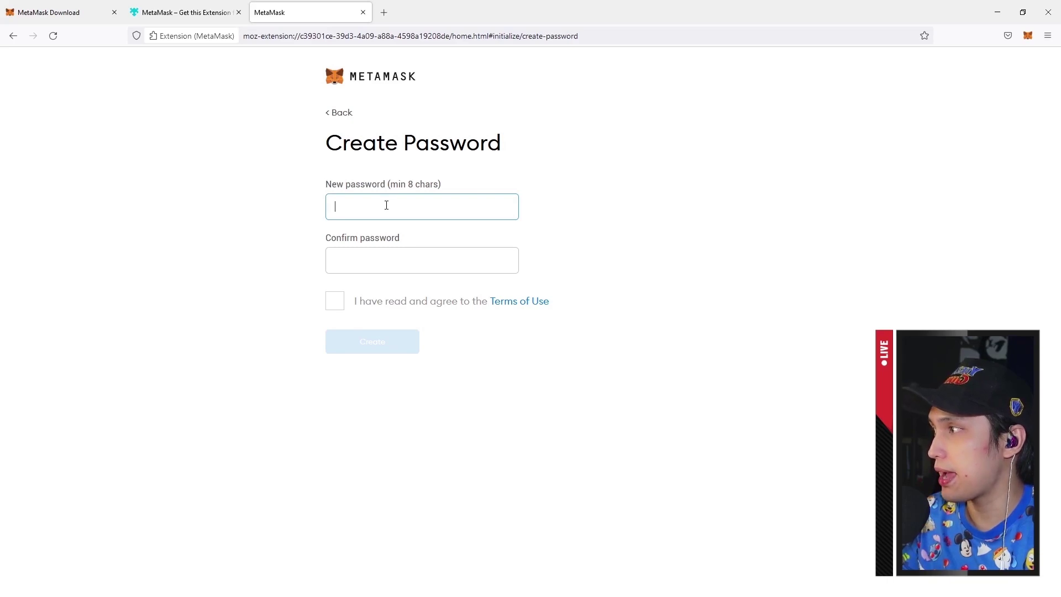
key("Down")
key("Return")
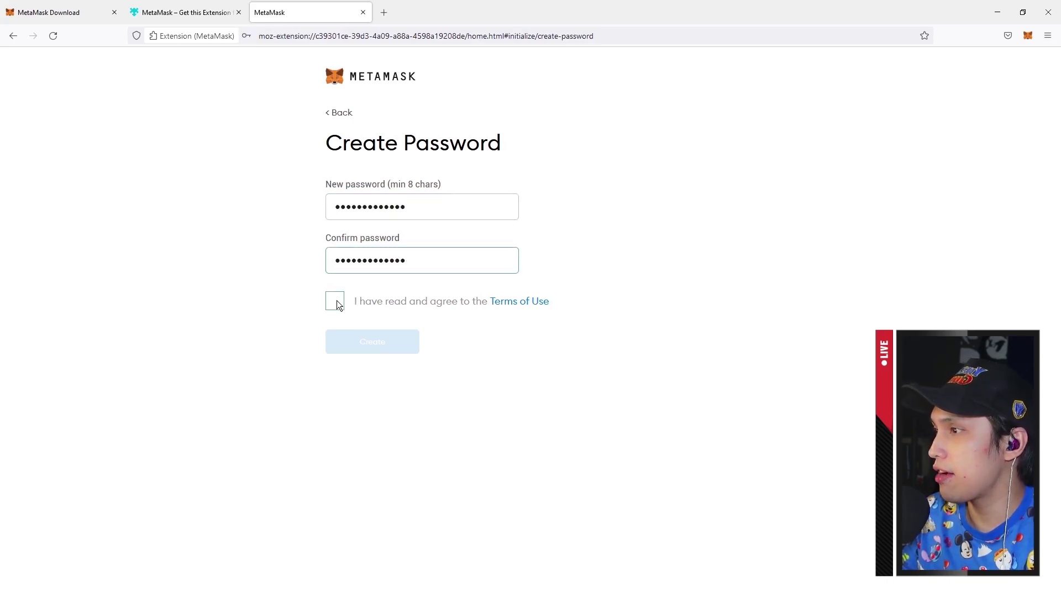
left_click(336, 300)
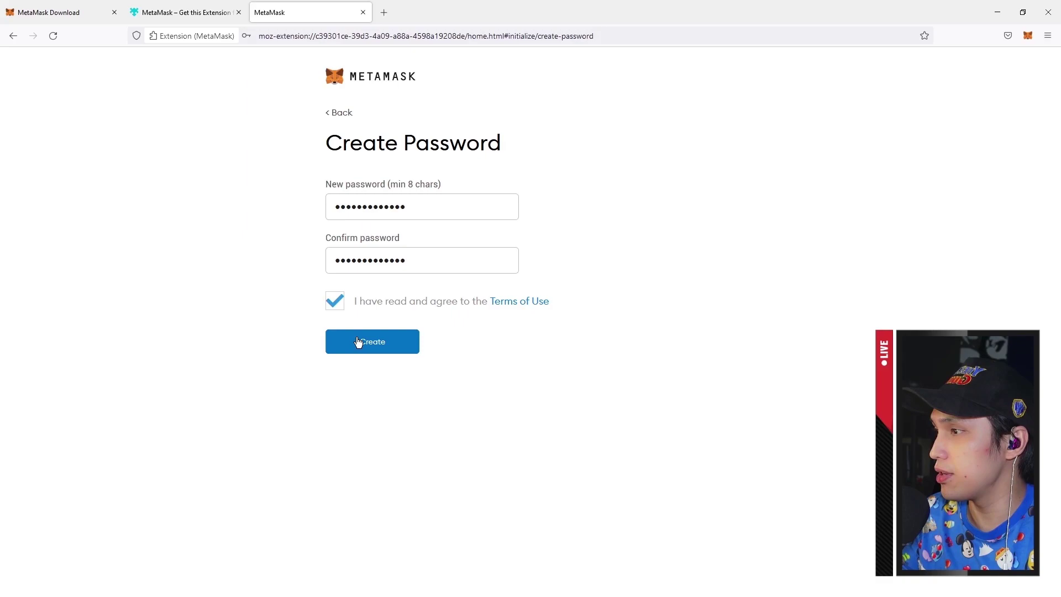
Create the wallet without saving the password in Firefox, and reveal the secret backup phrase
left_click(358, 342)
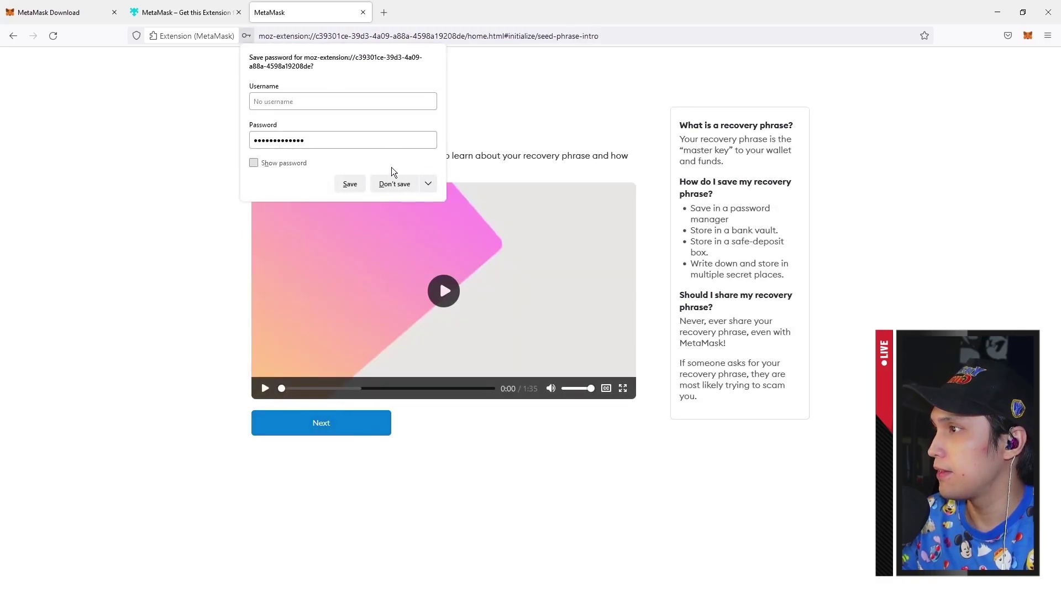
left_click(393, 183)
left_click(381, 424)
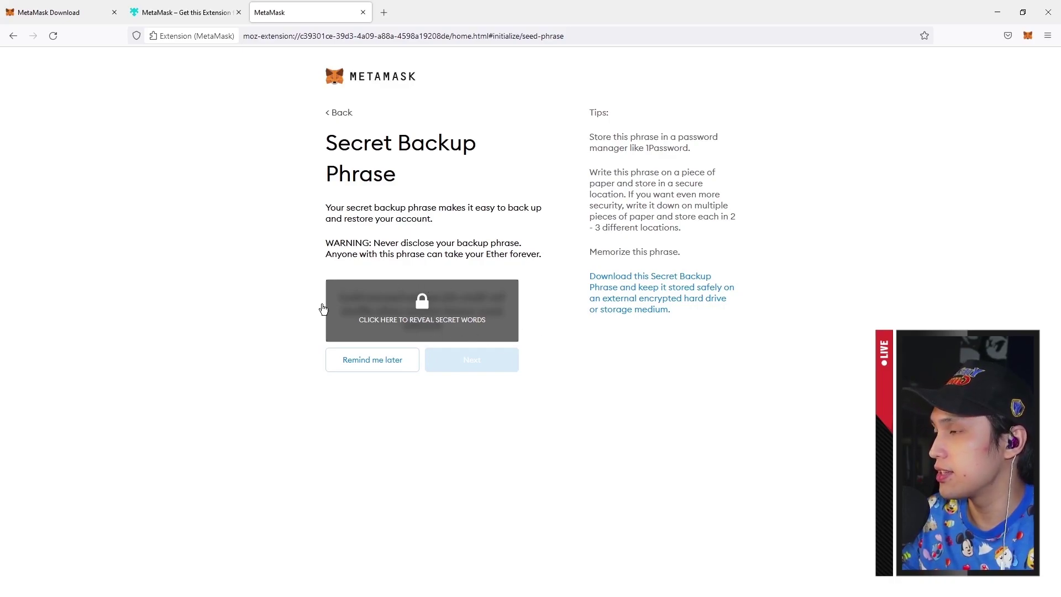
left_click(396, 333)
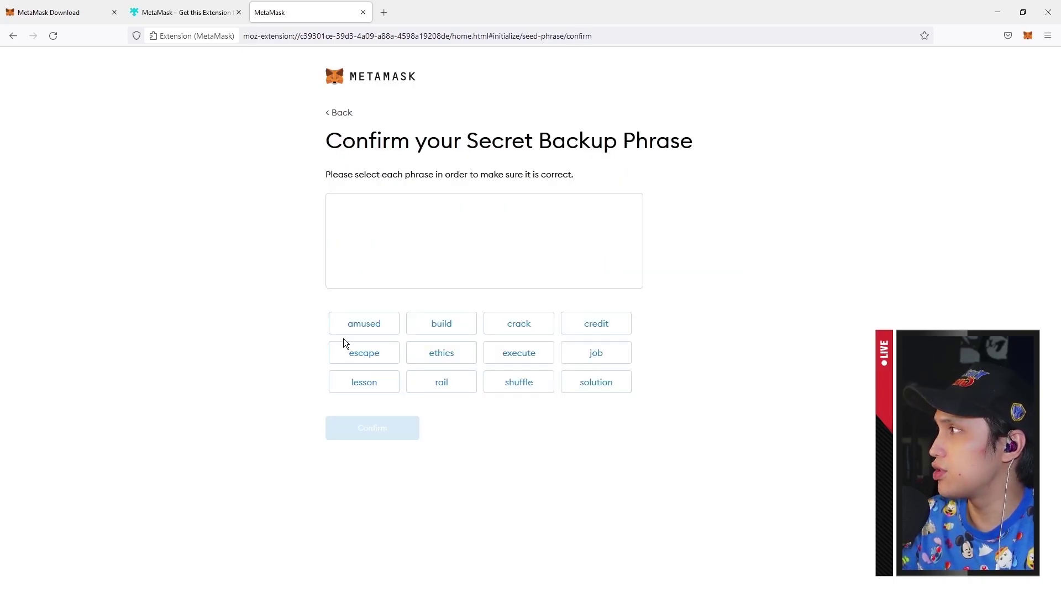
Select the backup phrase words in their original order and confirm the phrase
left_click(447, 326)
left_click(386, 328)
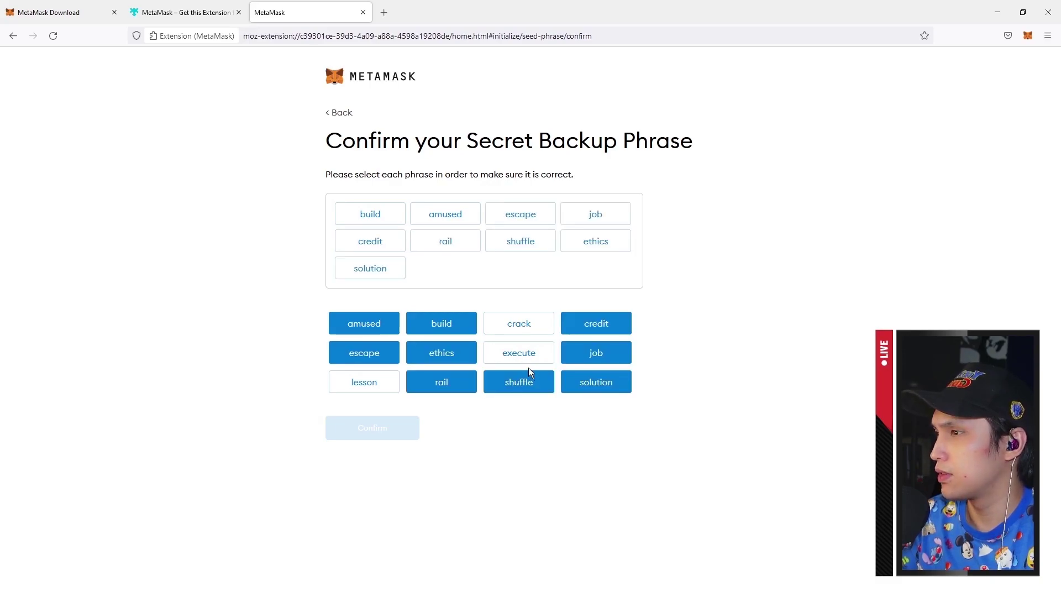
left_click(392, 382)
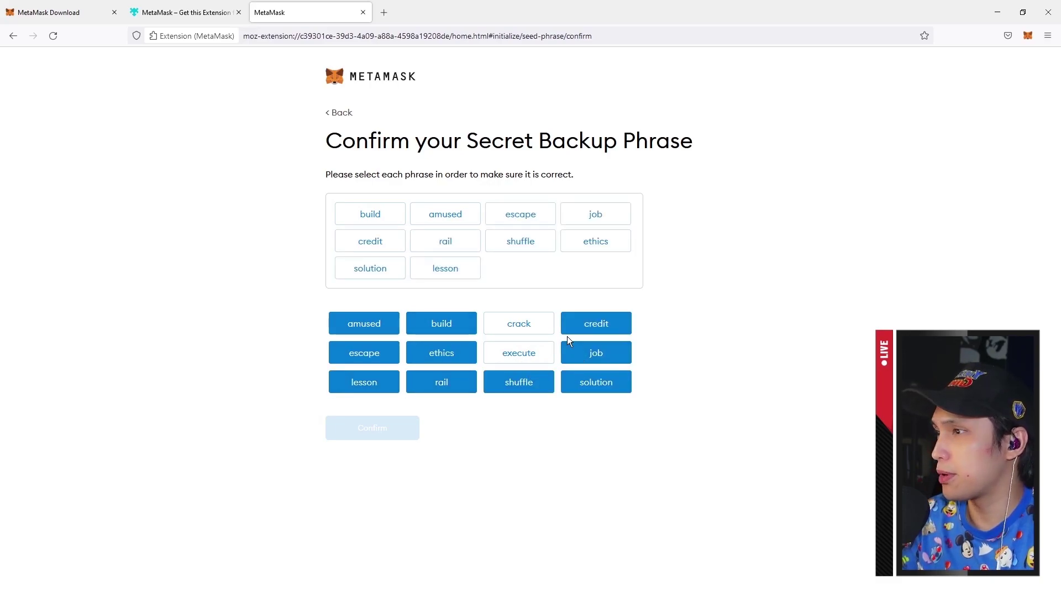
left_click(526, 329)
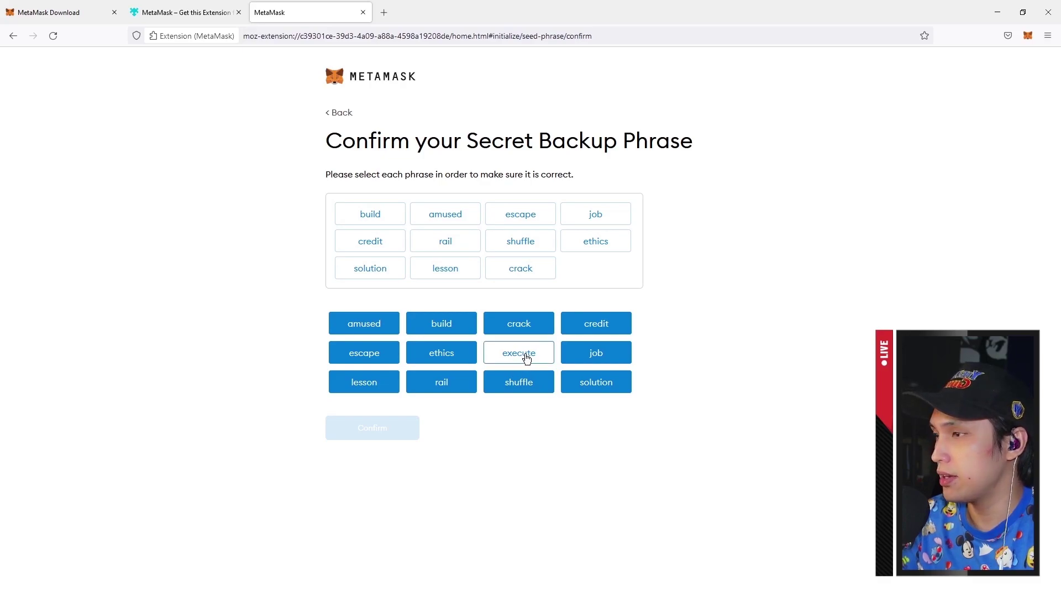
left_click(526, 358)
left_click(409, 434)
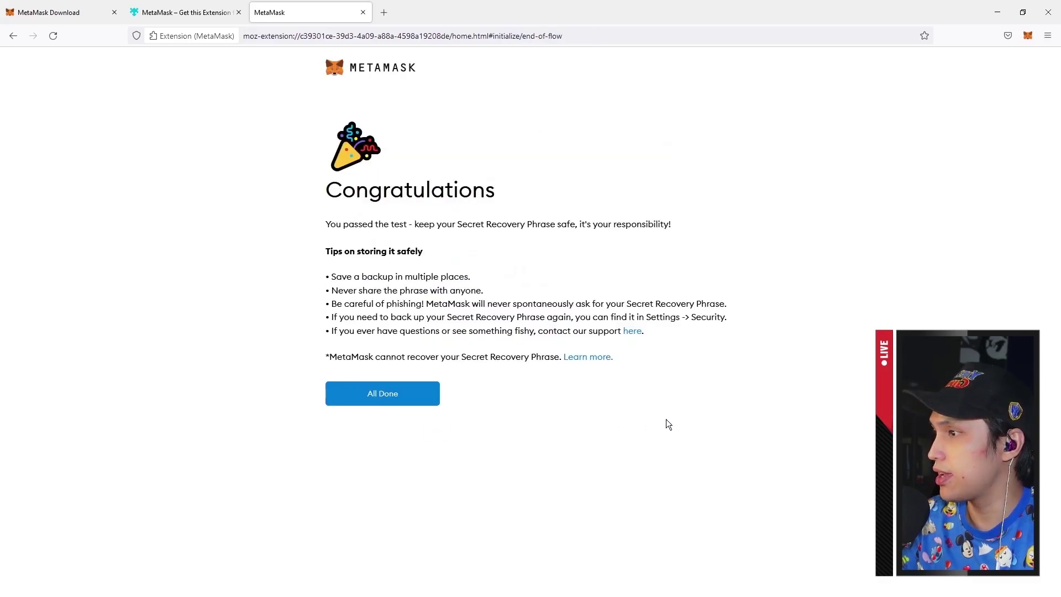
Finish MetaMask setup and copy the Account 1 wallet address
left_click(406, 403)
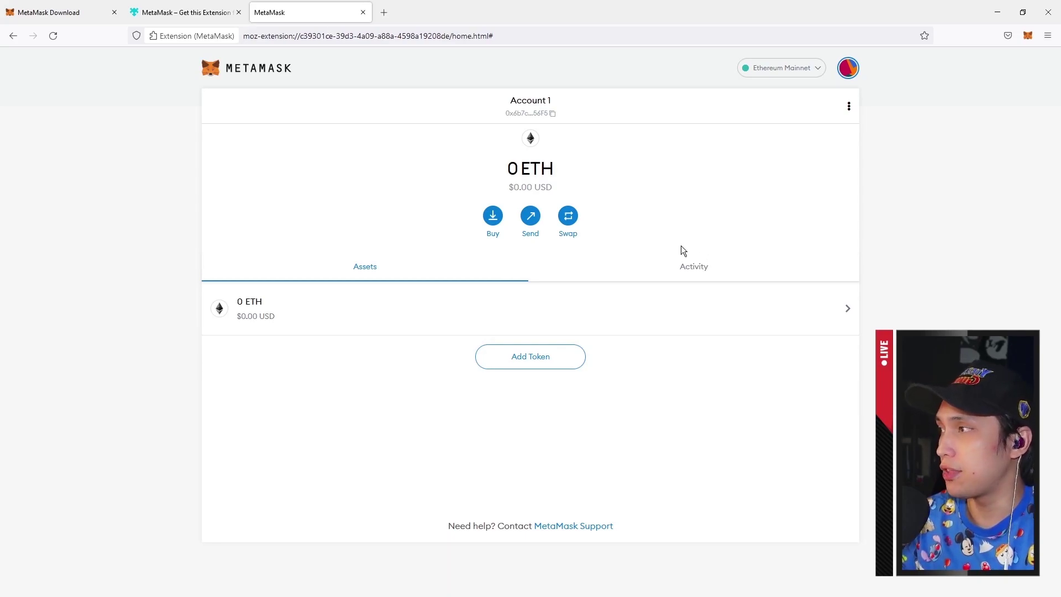
left_click(532, 114)
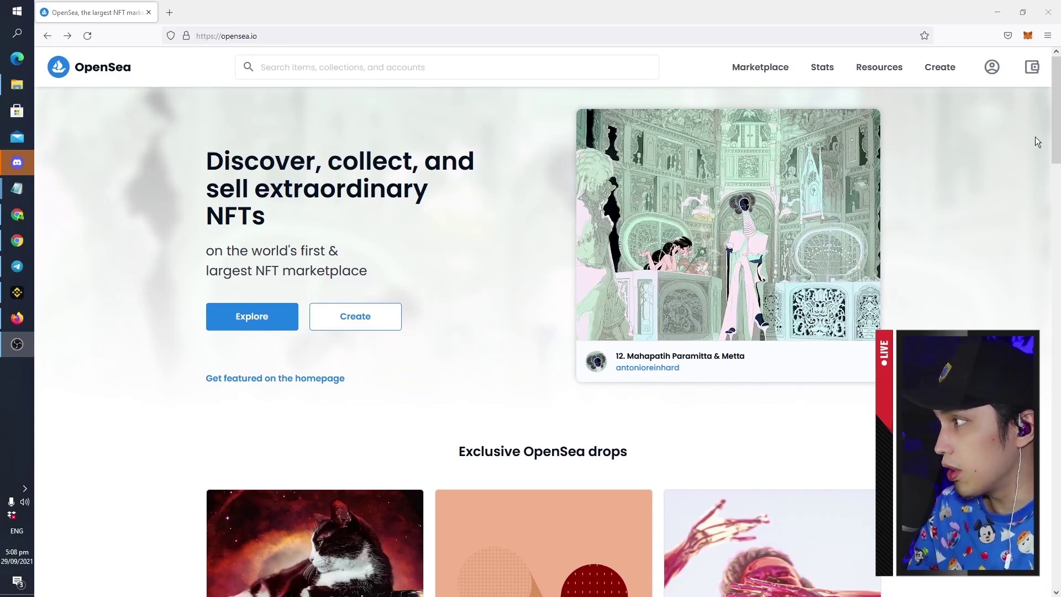
Connect OpenSea to MetaMask's Account 1 and approve the connection
left_click(1031, 67)
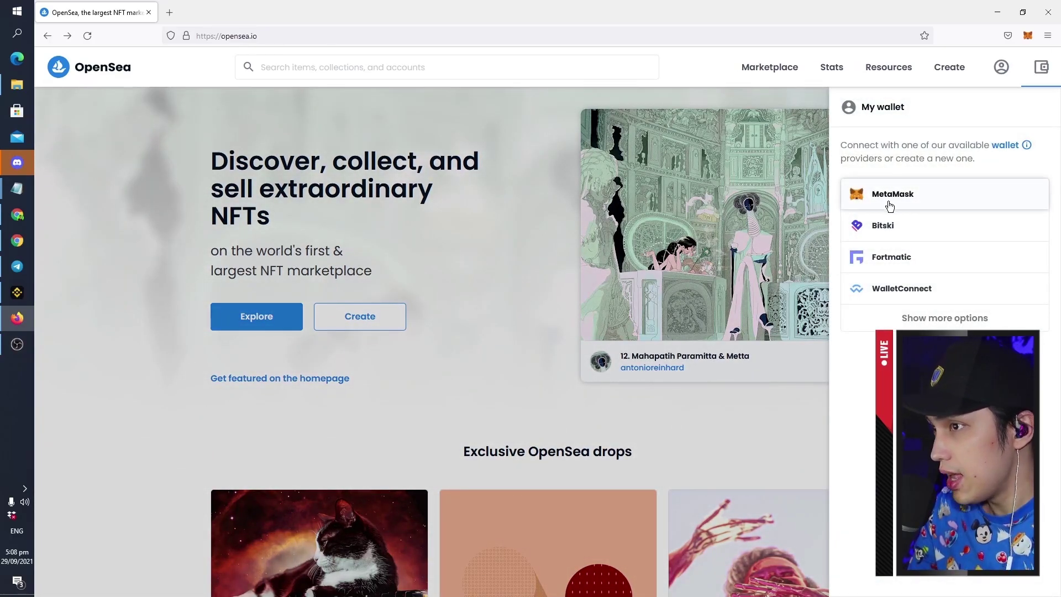
left_click(903, 196)
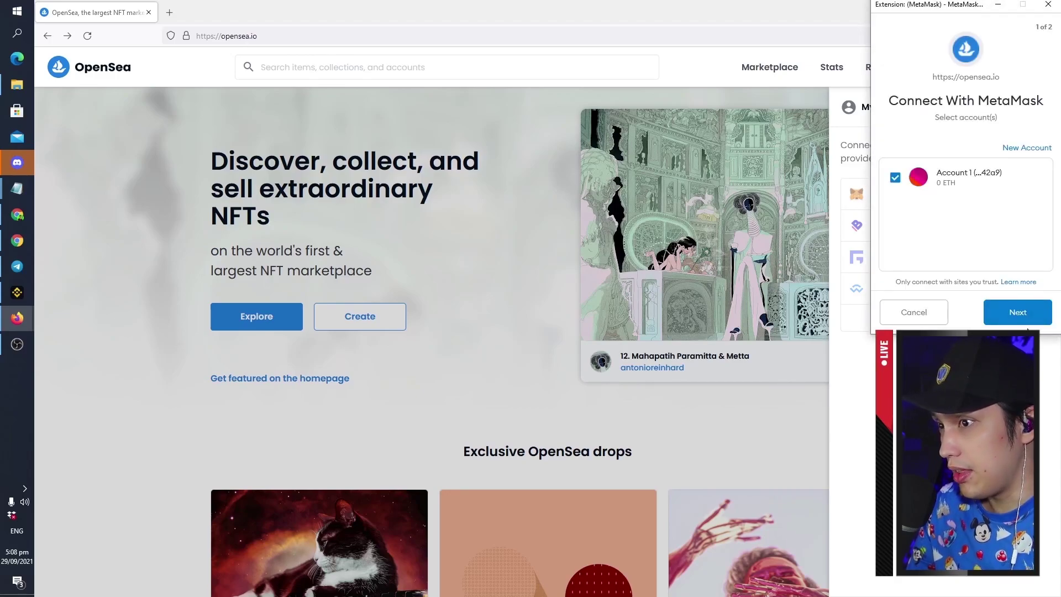
left_click(1020, 314)
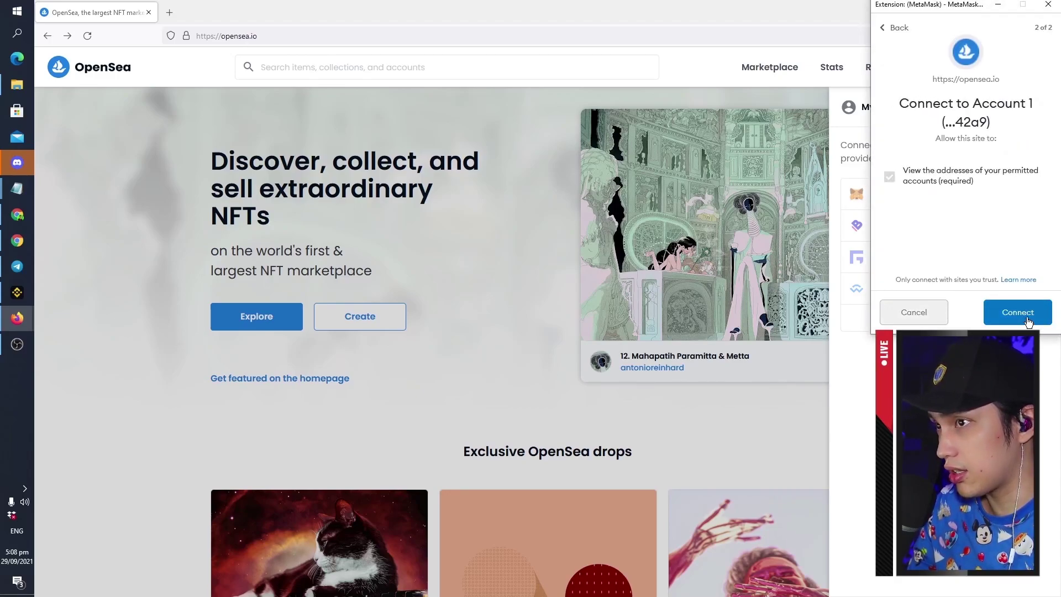
left_click(1020, 313)
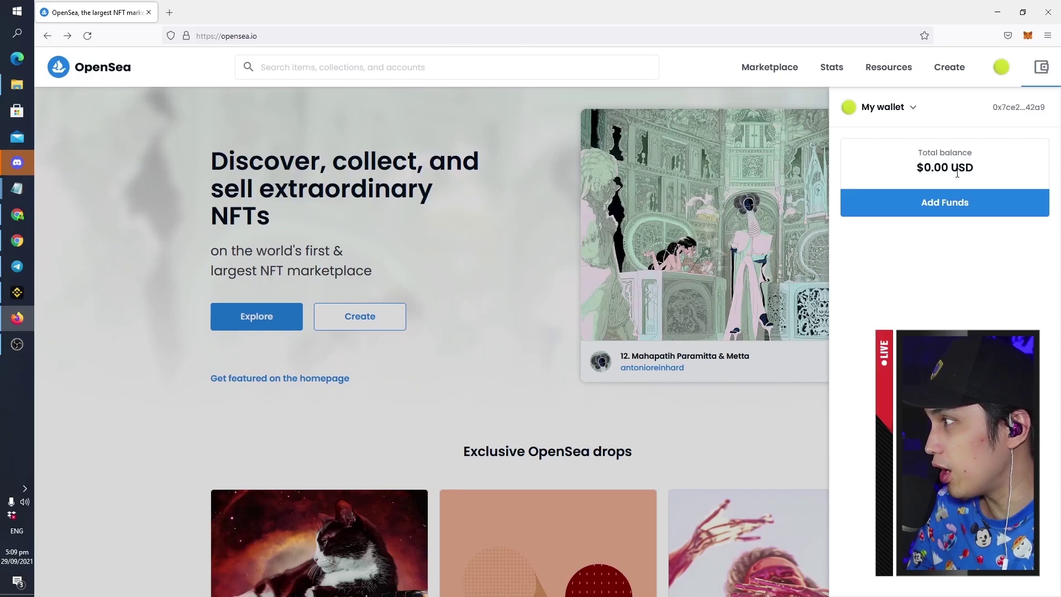
Close the wallet panel and go to My Collections from the profile menu
left_click(733, 444)
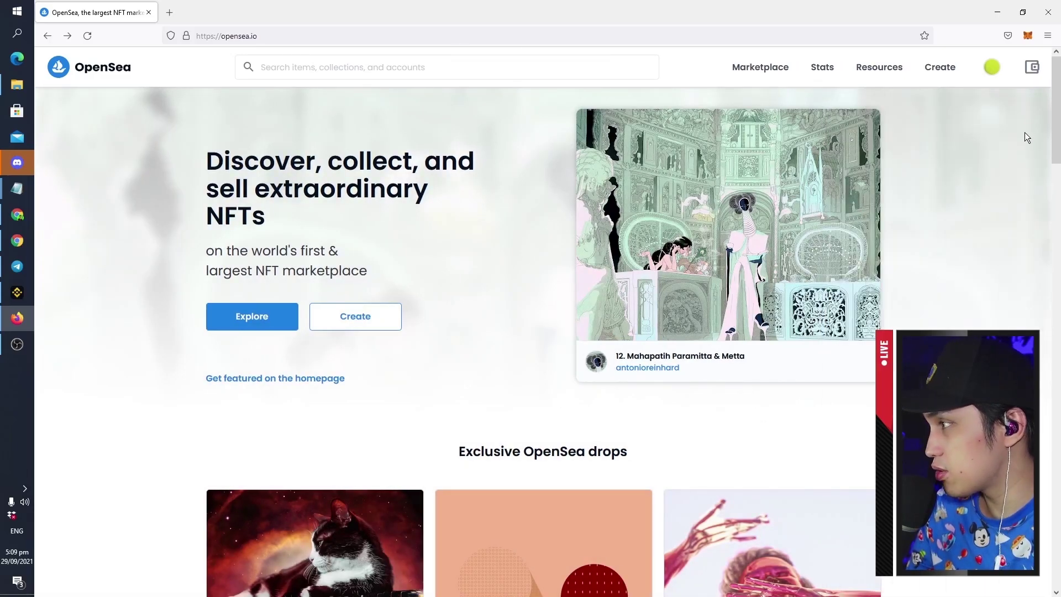
mouse_move(988, 74)
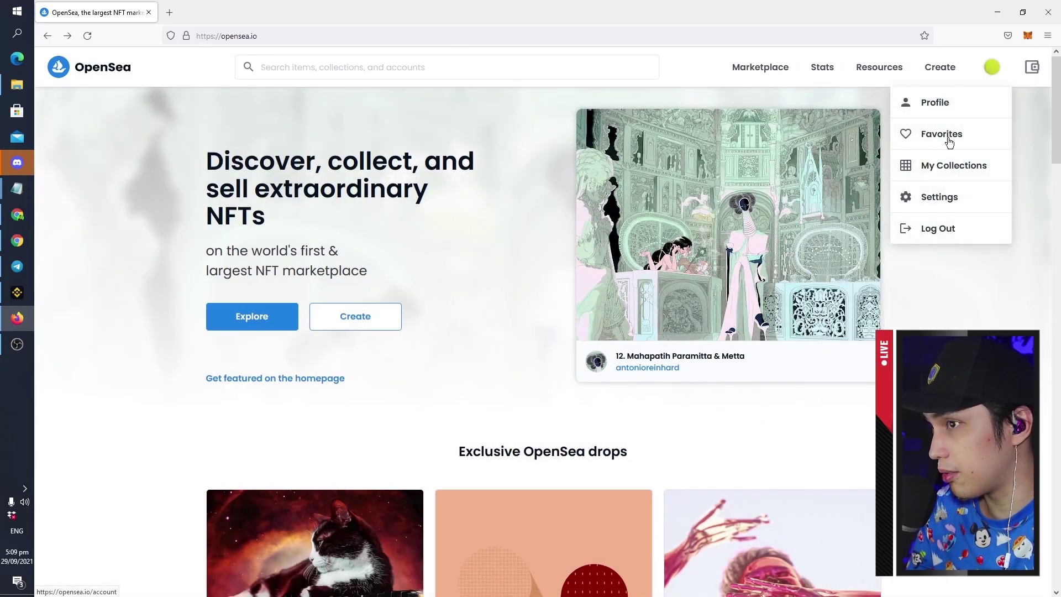
left_click(950, 170)
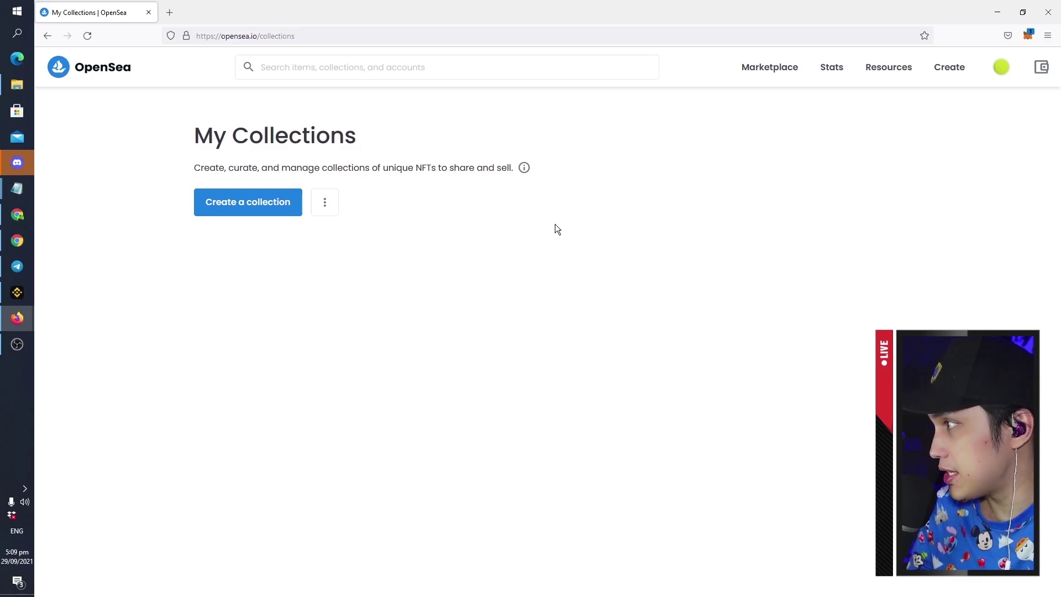
Start a new collection and sign the OpenSea login message in MetaMask
left_click(232, 213)
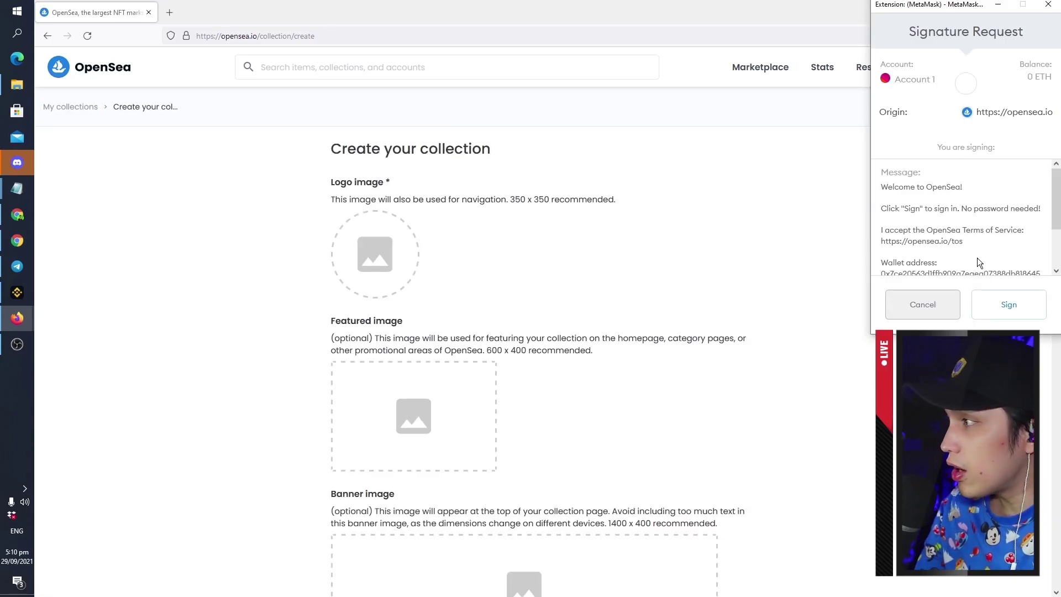
scroll(989, 213, "down", 2)
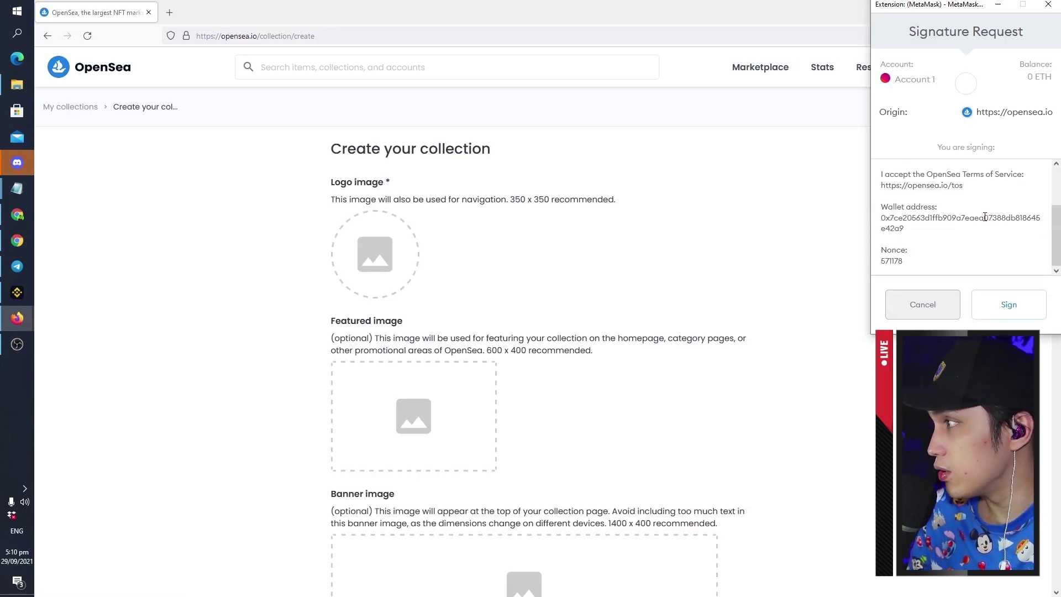
left_click(1017, 302)
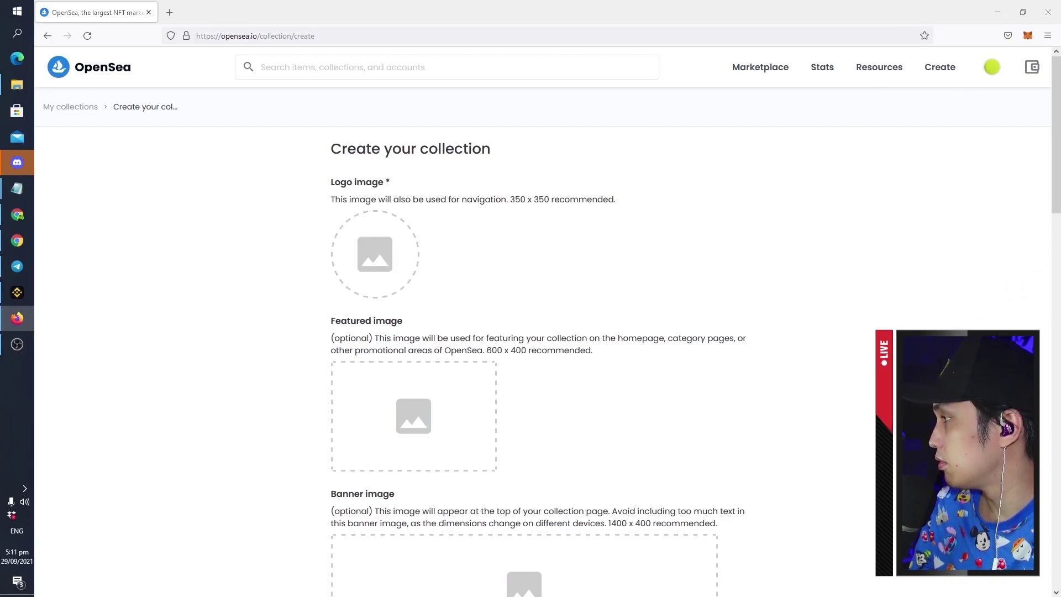
scroll(320, 337, "down", 2)
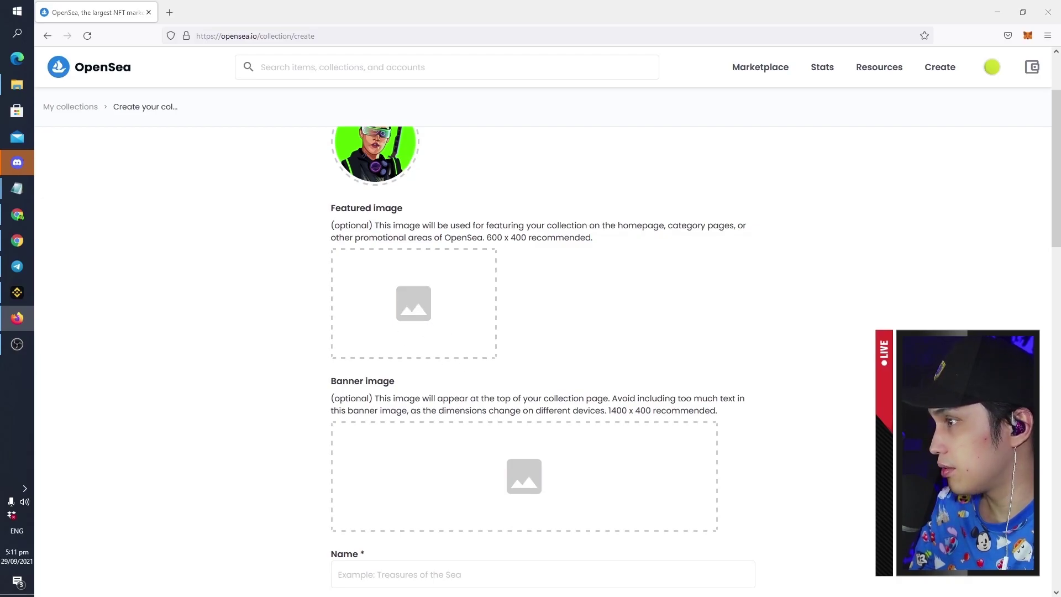
scroll(227, 296, "down", 3)
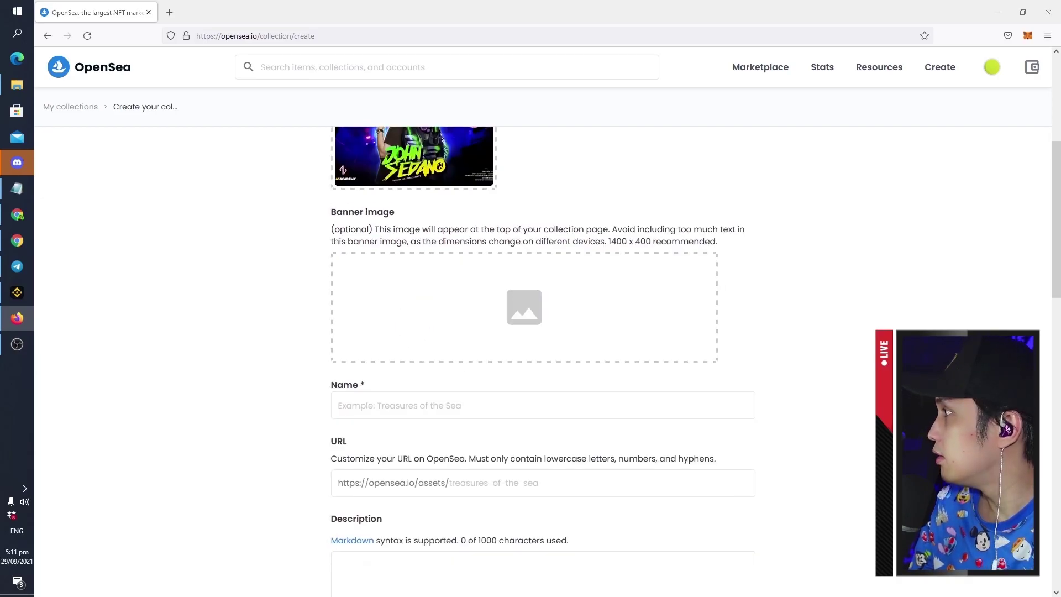
scroll(569, 288, "down", 2)
Name the collection SAVE THE FUTURE: TRADING CARDS with custom URL stftradingcards
left_click(545, 296)
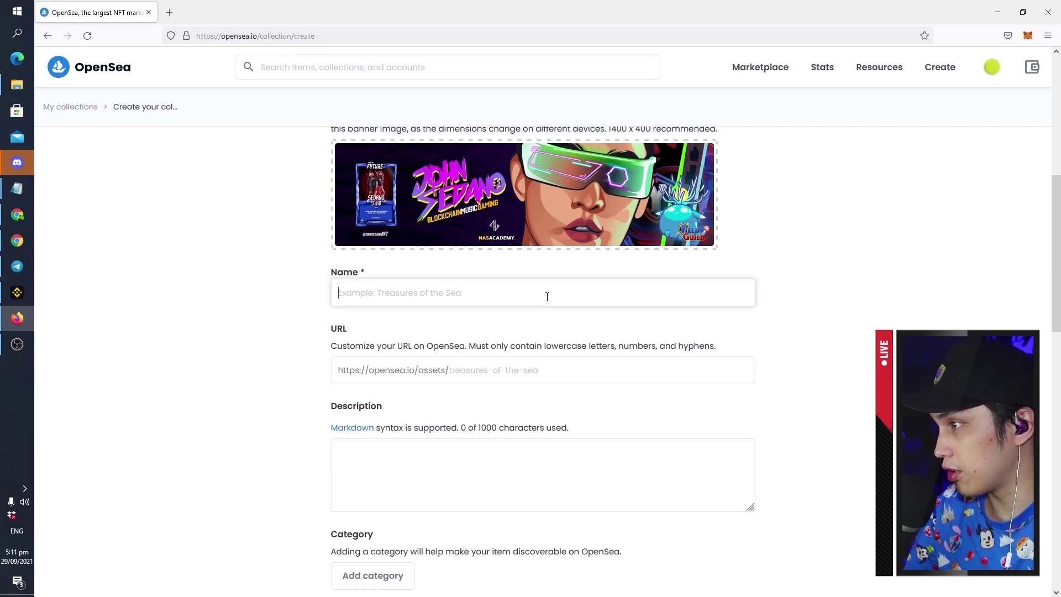
type("SAVE THE FUTURE: TRADING CARDS")
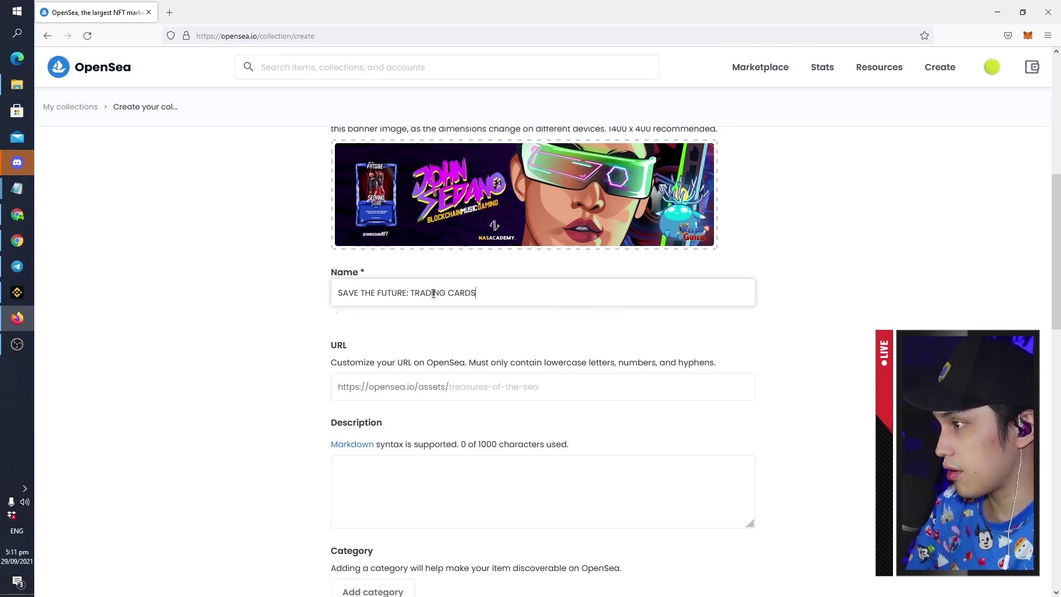
scroll(468, 302, "down", 1)
left_click(498, 337)
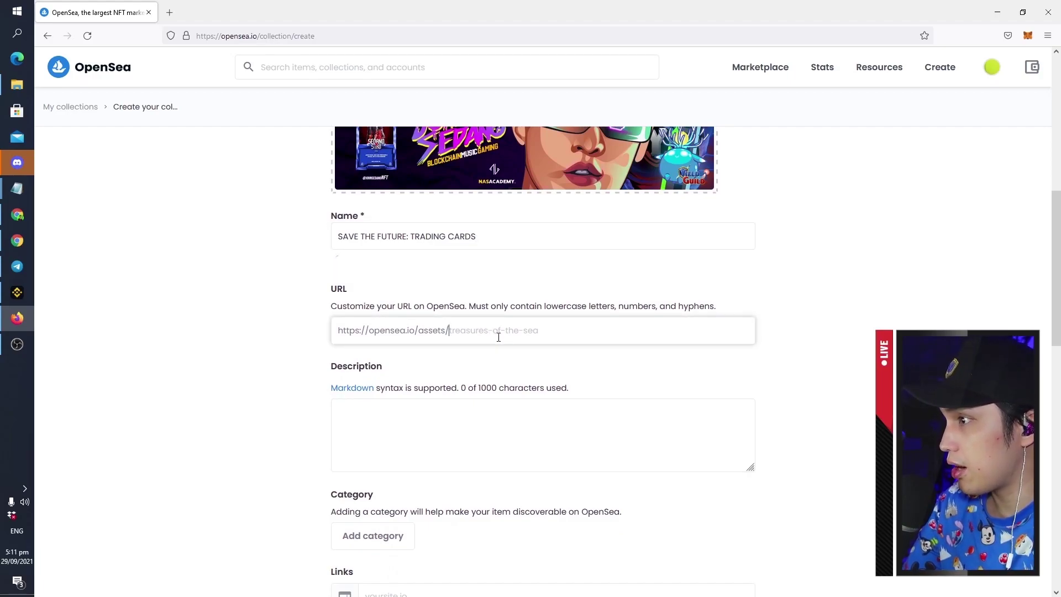
type("stftradingcards")
Paste in the collection description and set its category to Trading Cards
scroll(585, 335, "down", 3)
left_click(515, 312)
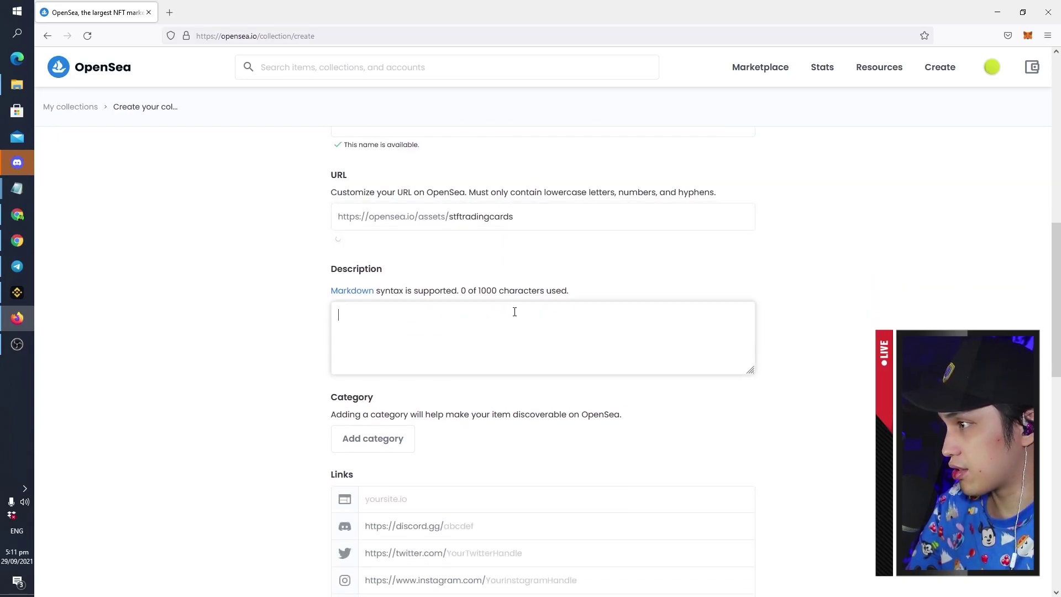
key("ctrl+v")
scroll(492, 345, "down", 3)
left_click(381, 327)
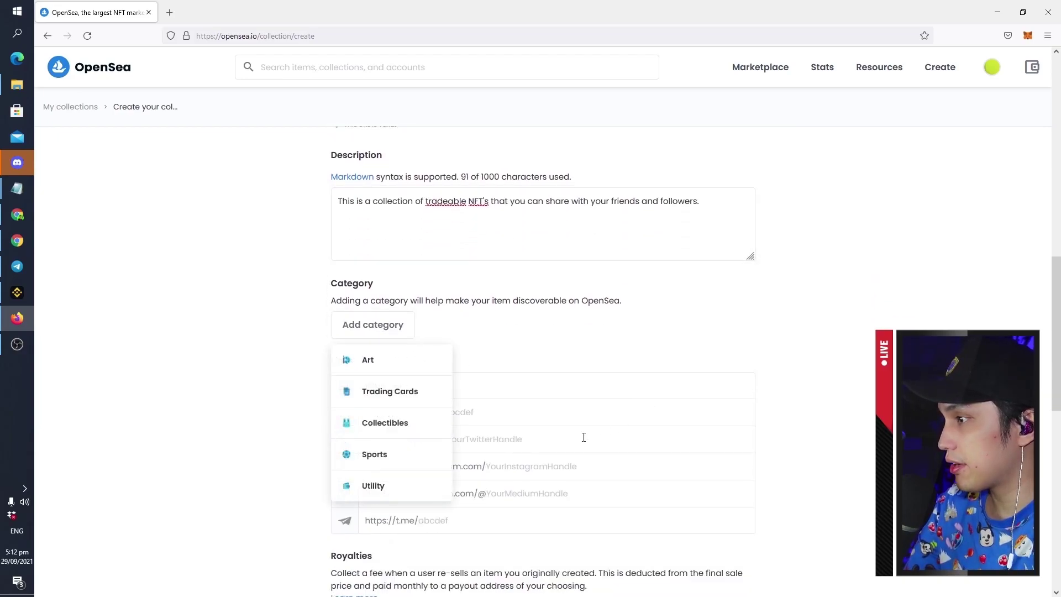
left_click(376, 399)
Begin filling in the collection's website link
scroll(498, 365, "down", 1)
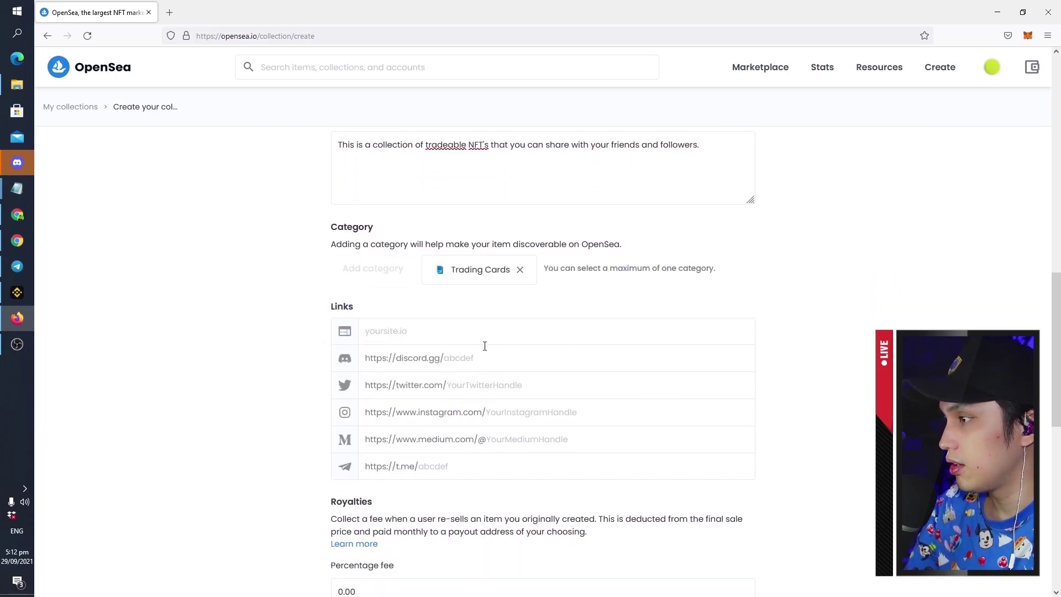
left_click(489, 338)
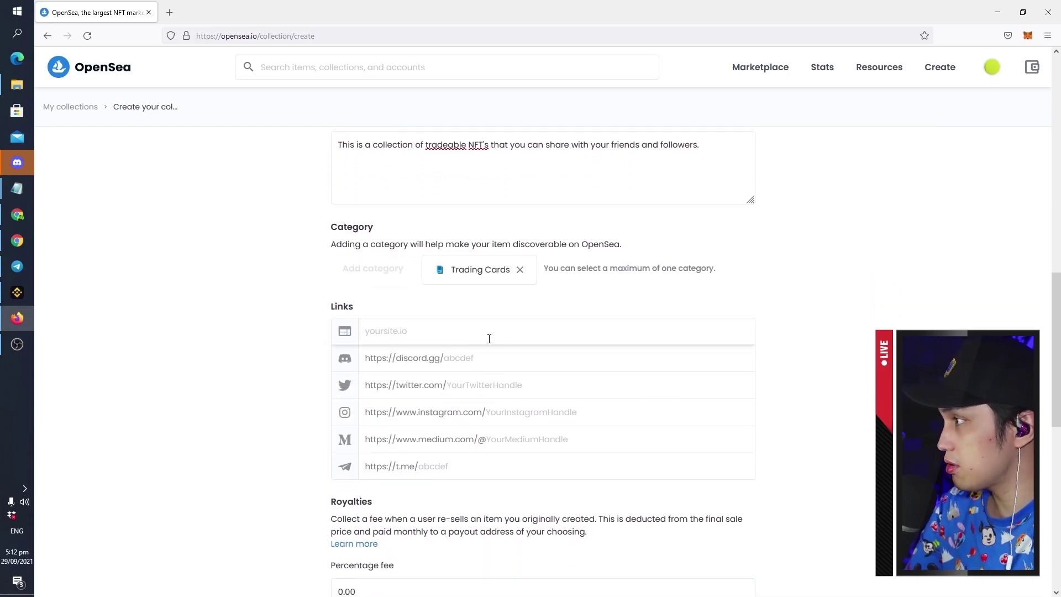
type("stfg")
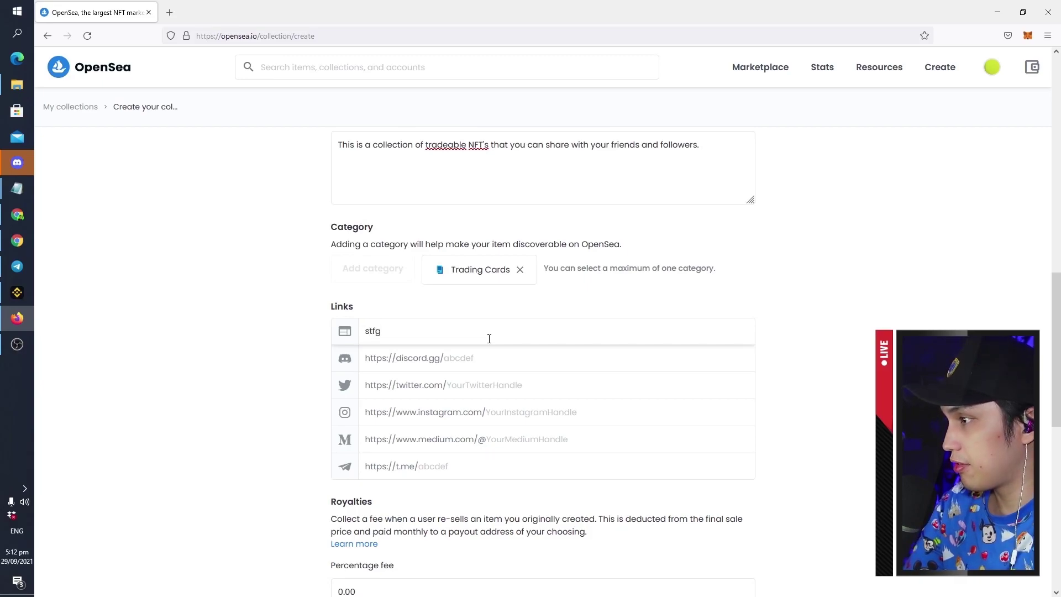
key("ctrl+a")
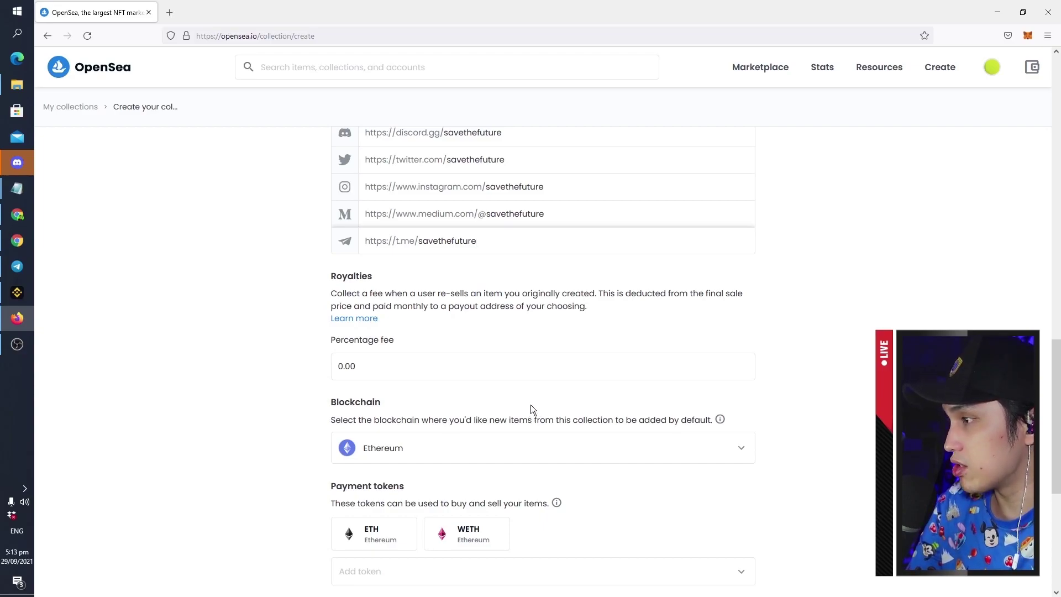
Set the collection's royalty fee to 10%
left_click(507, 375)
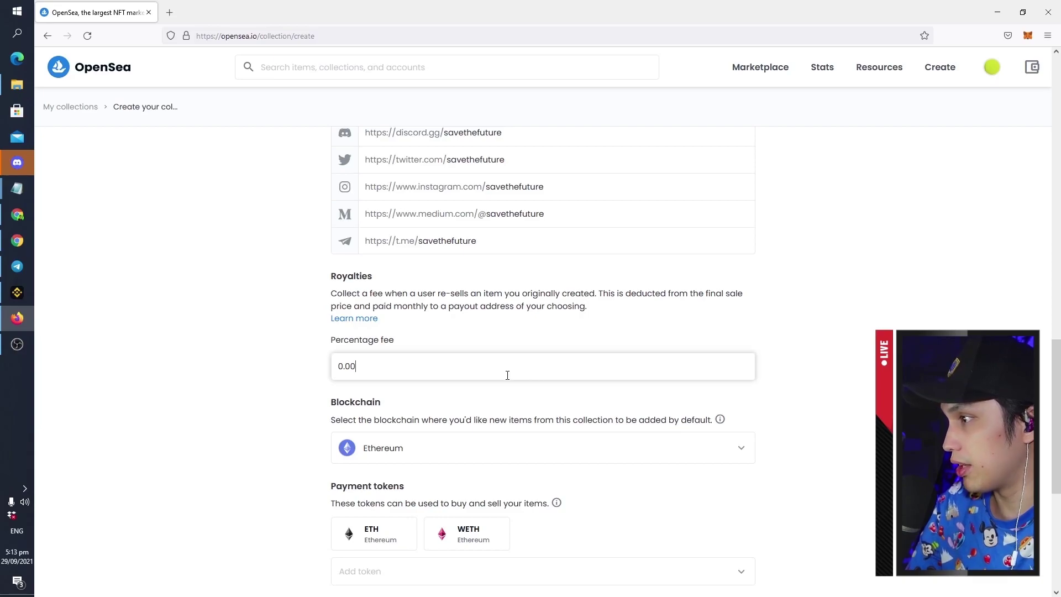
key("ctrl+a")
type("10")
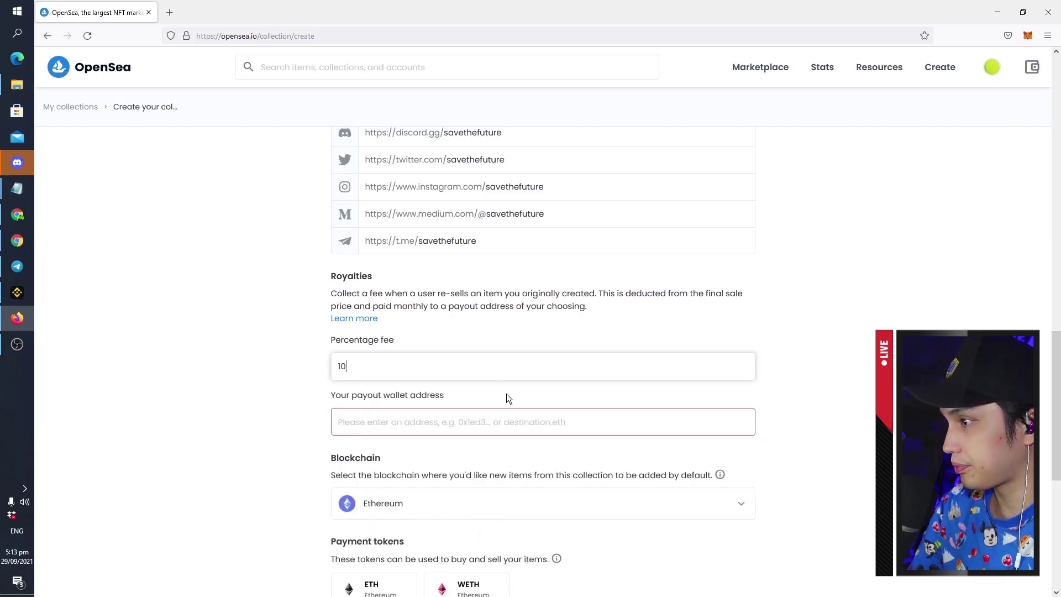
key("Tab")
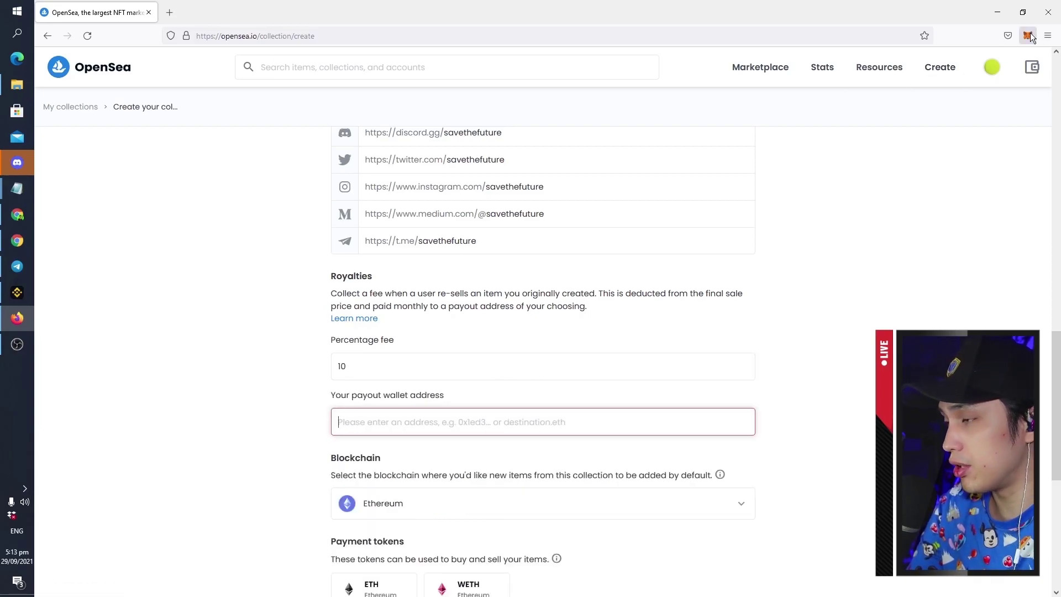
Paste the MetaMask wallet address in as the royalty payout address
left_click(1029, 35)
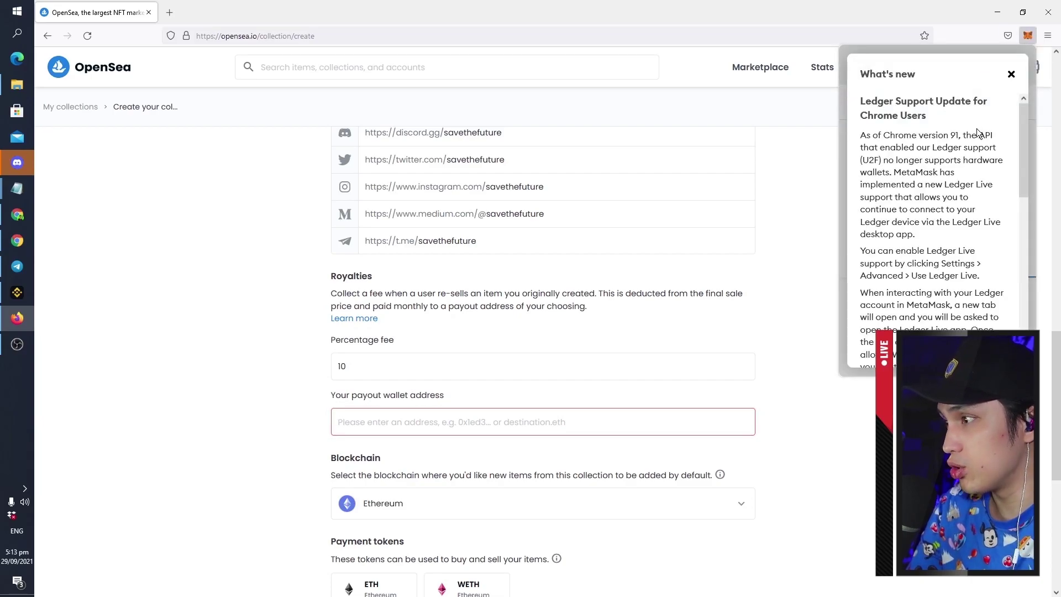
left_click(1012, 76)
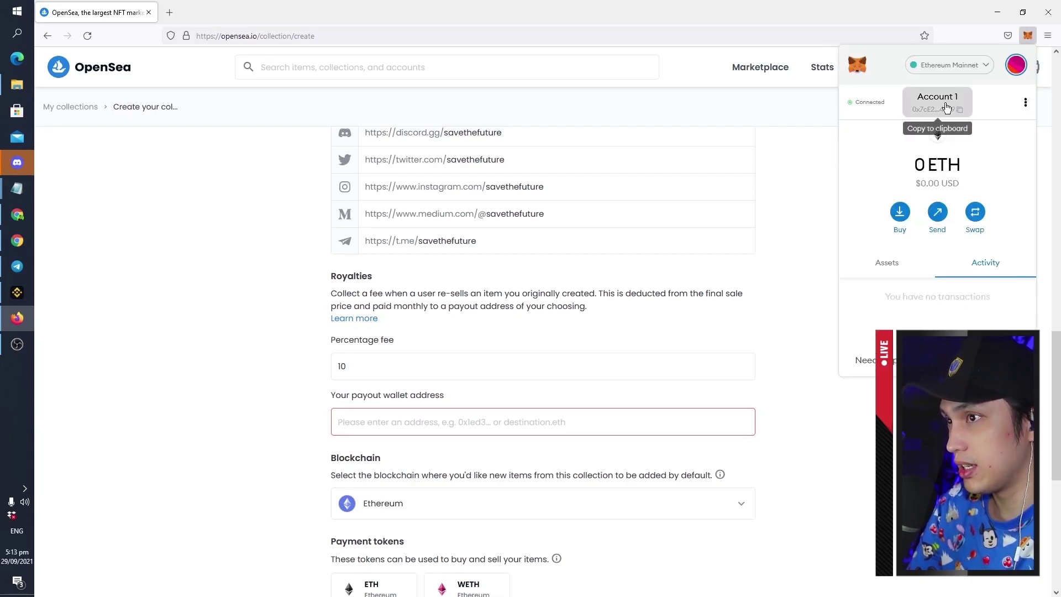
left_click(476, 420)
type("0x7cE20563d1ffb909a7eaea07388Db818645E42a9")
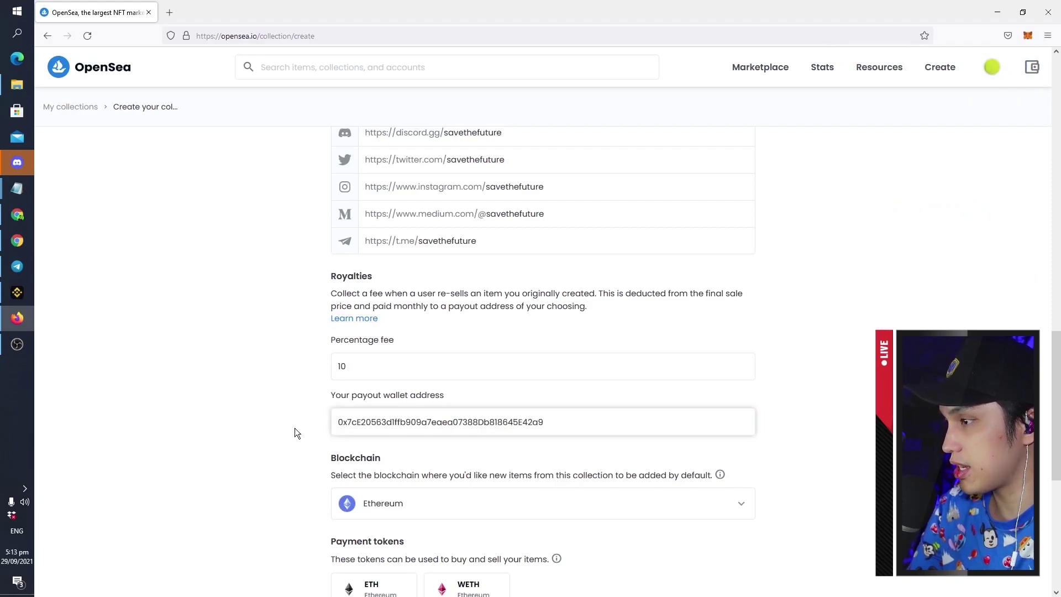
left_click(308, 419)
Put the collection on the Polygon blockchain
scroll(292, 384, "down", 2)
scroll(256, 358, "down", 2)
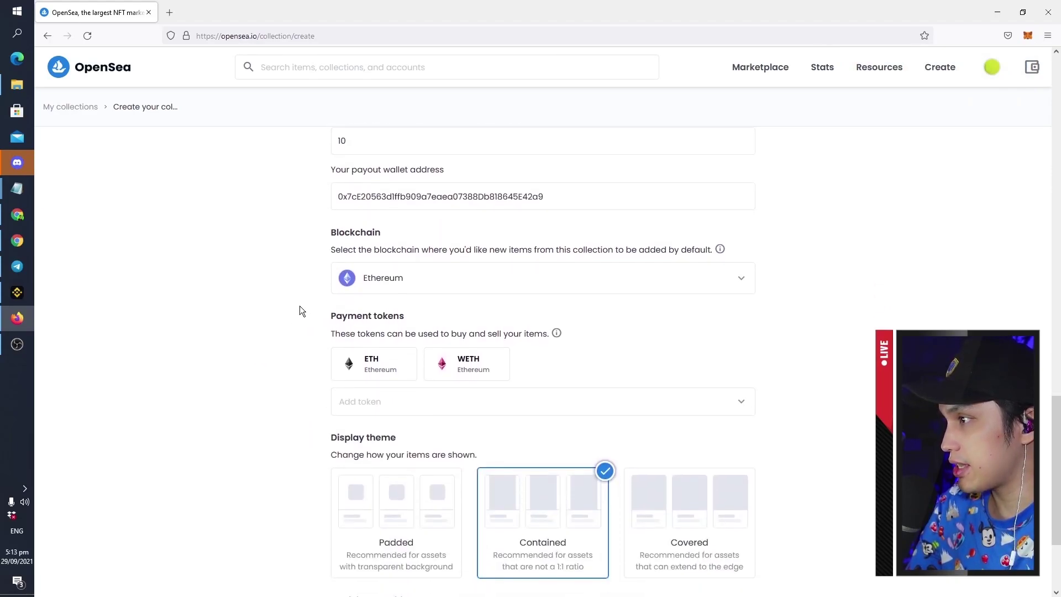
scroll(458, 428, "up", 2)
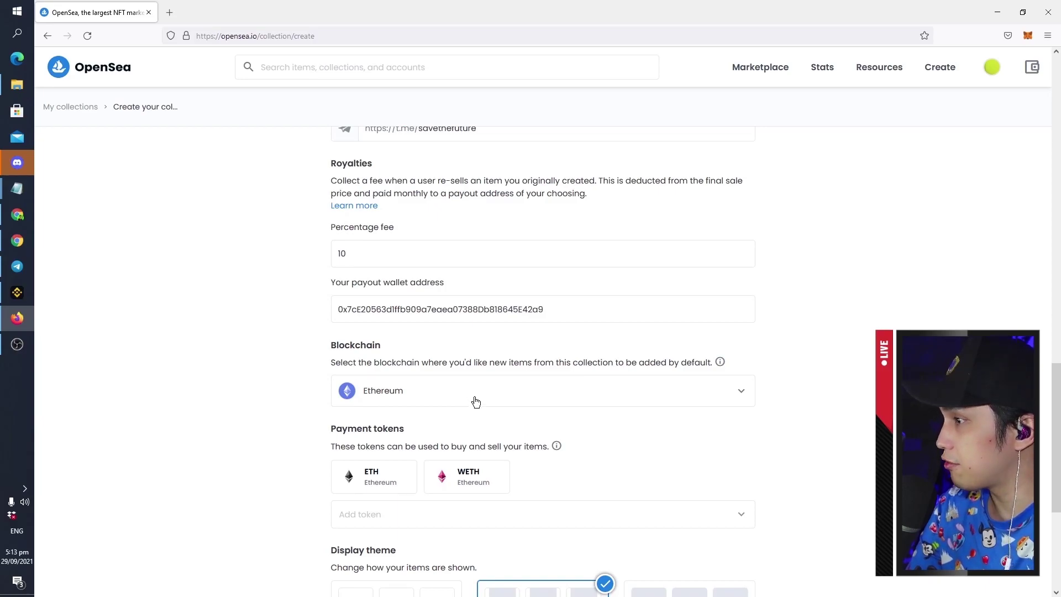
left_click(472, 402)
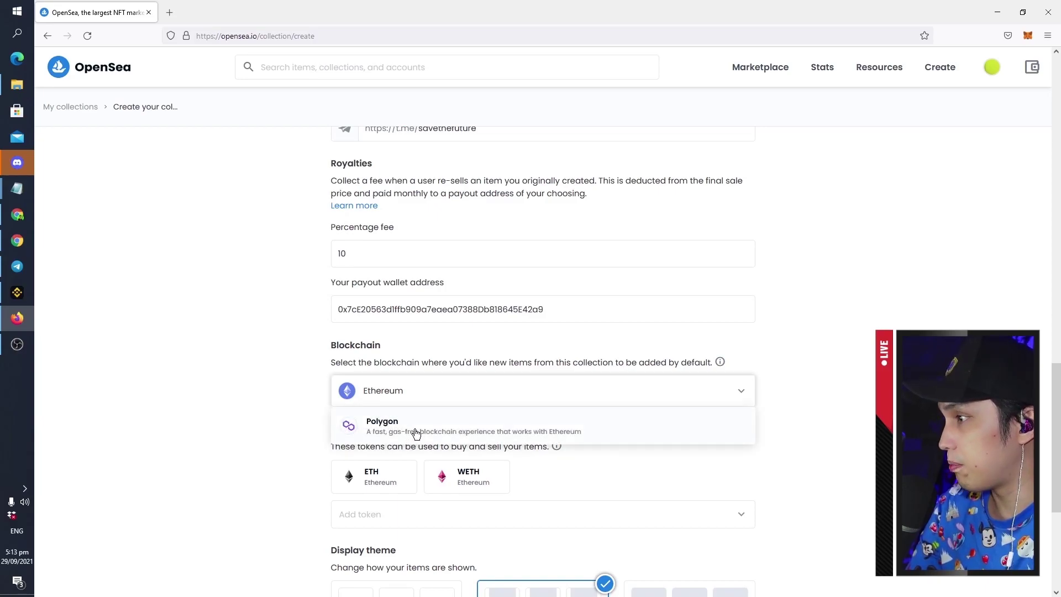
left_click(411, 433)
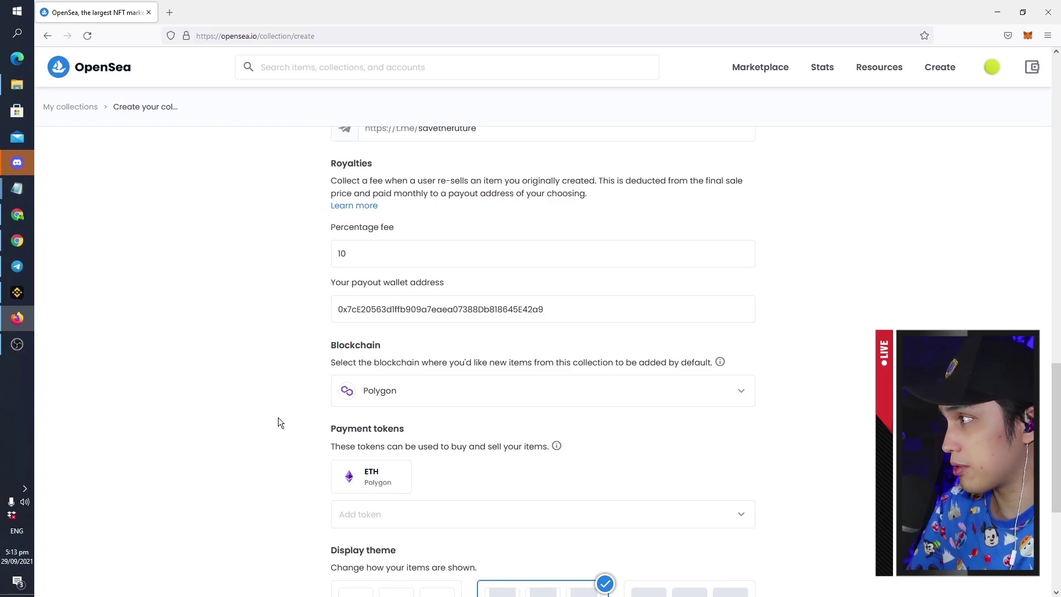
Add USDC as an accepted payment token and choose the Covered display theme
scroll(283, 408, "down", 3)
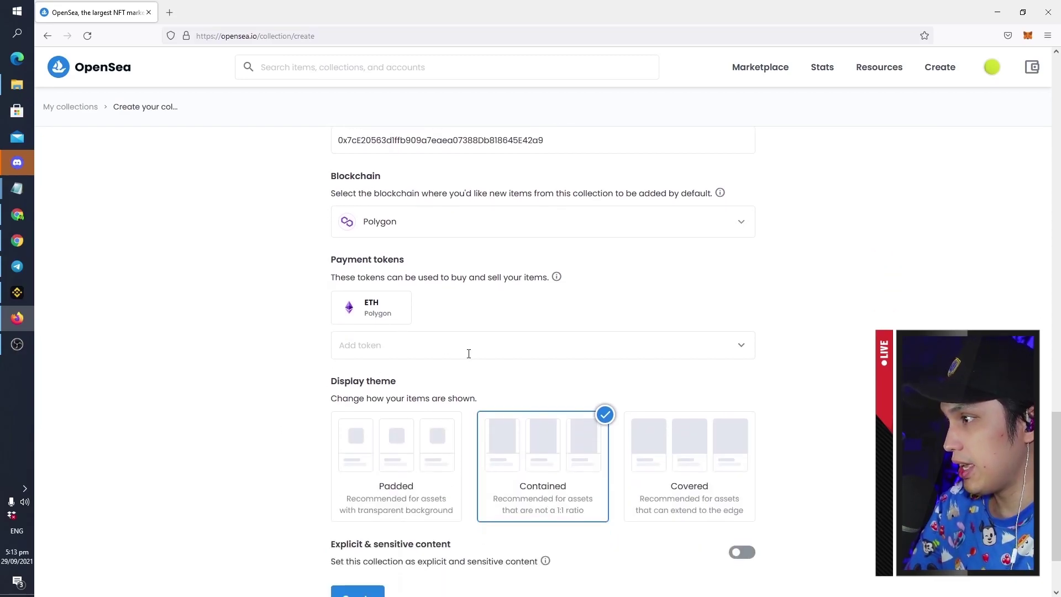
left_click(466, 348)
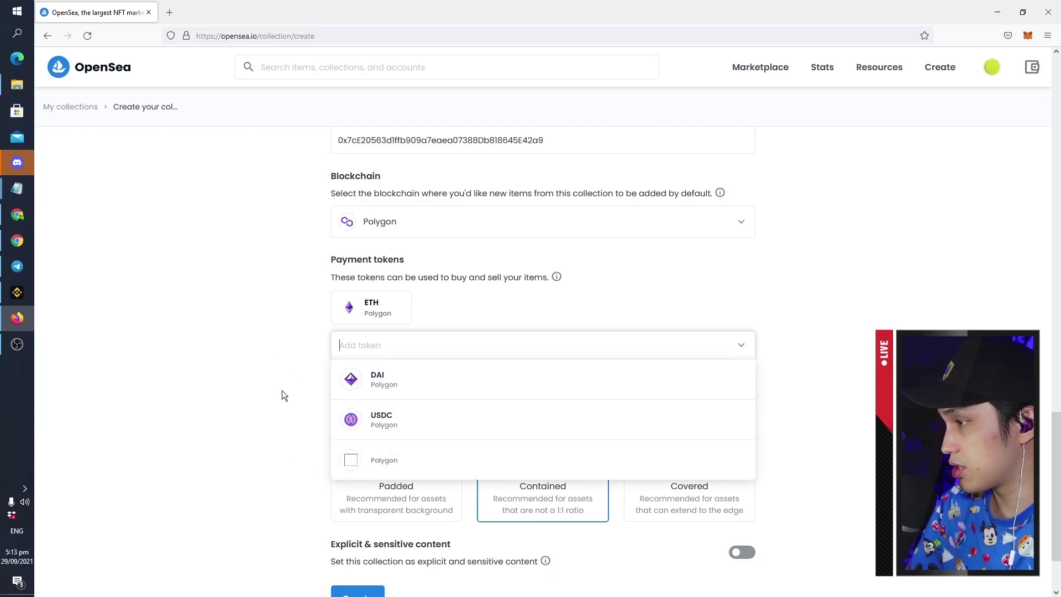
left_click(348, 420)
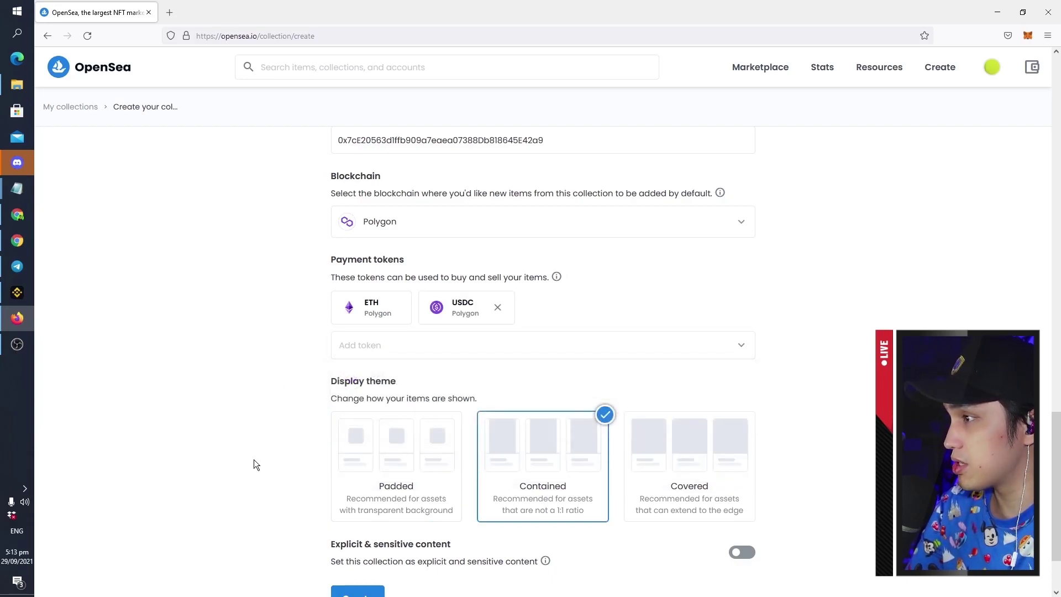
scroll(250, 411, "down", 2)
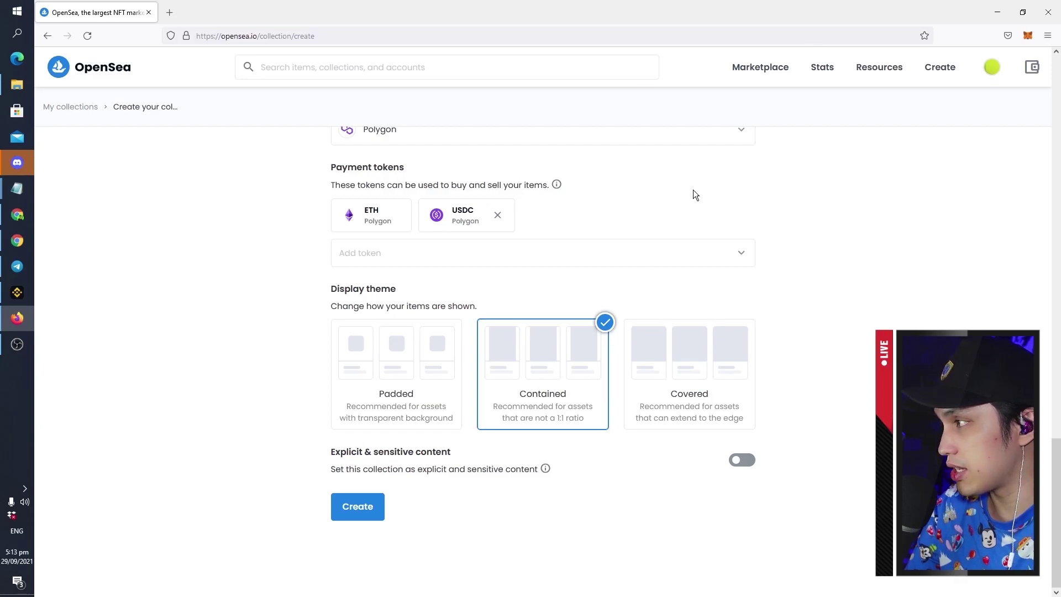
left_click(696, 374)
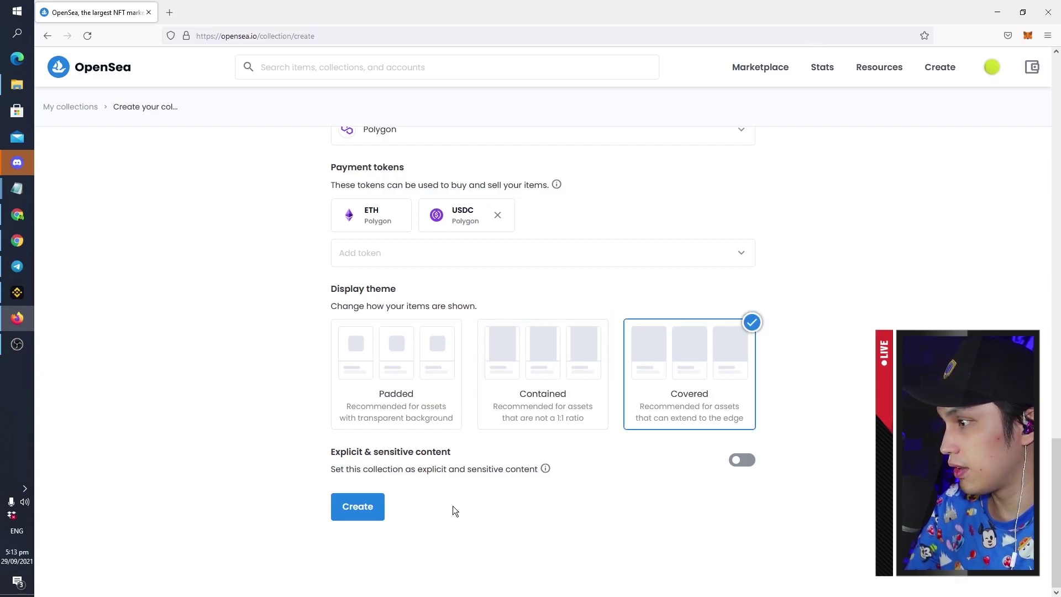
Create the collection and scroll through the new SAVE THE FUTURE: TRADING CARDS page
left_click(370, 507)
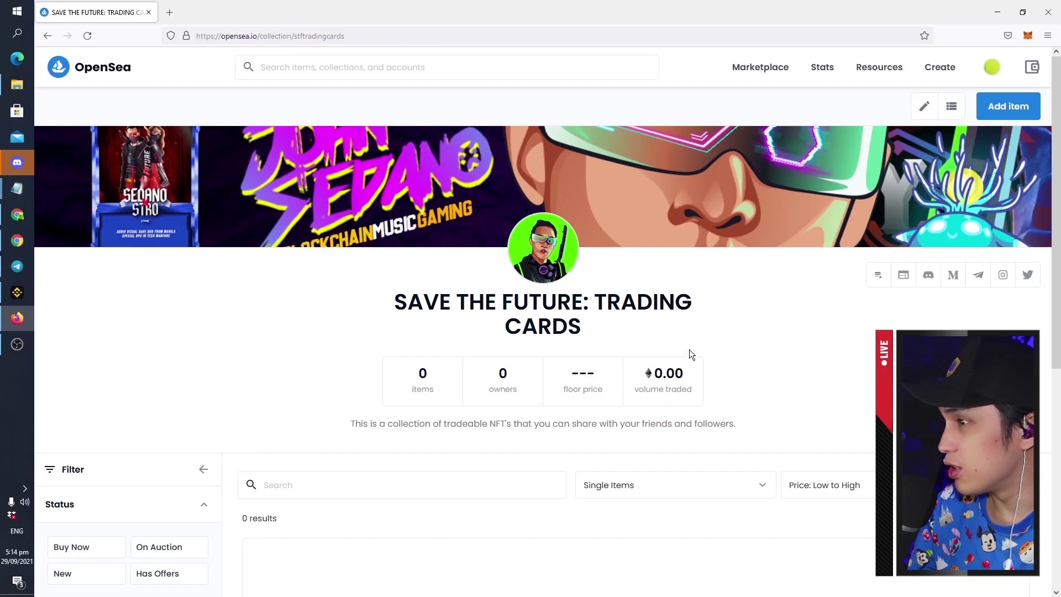
left_click_drag(1057, 197, 1057, 195)
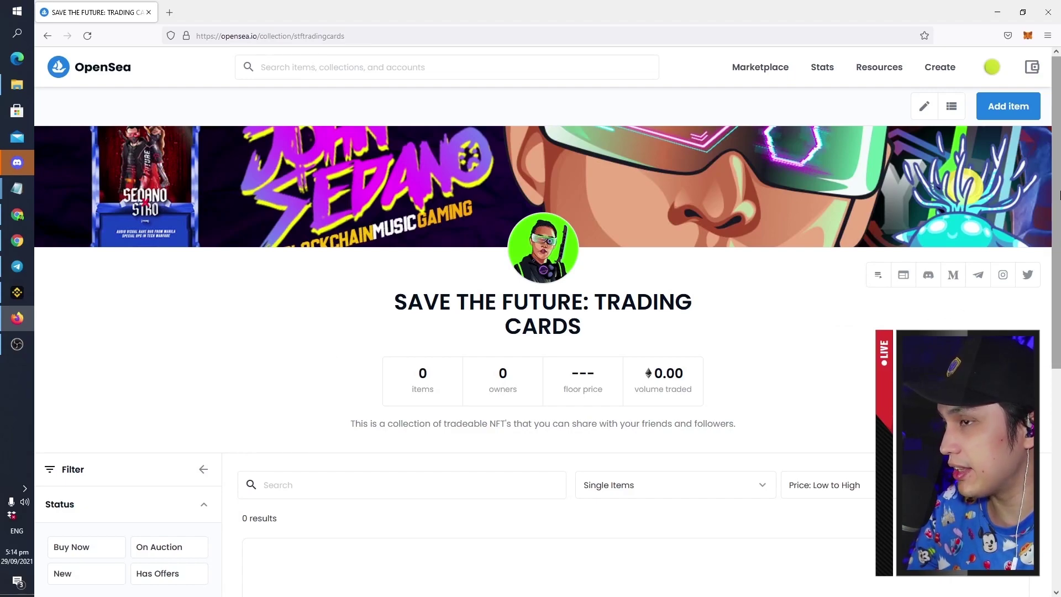
mouse_move(1057, 197)
left_mouse_down()
mouse_move(1058, 338)
mouse_move(1058, 180)
left_mouse_up()
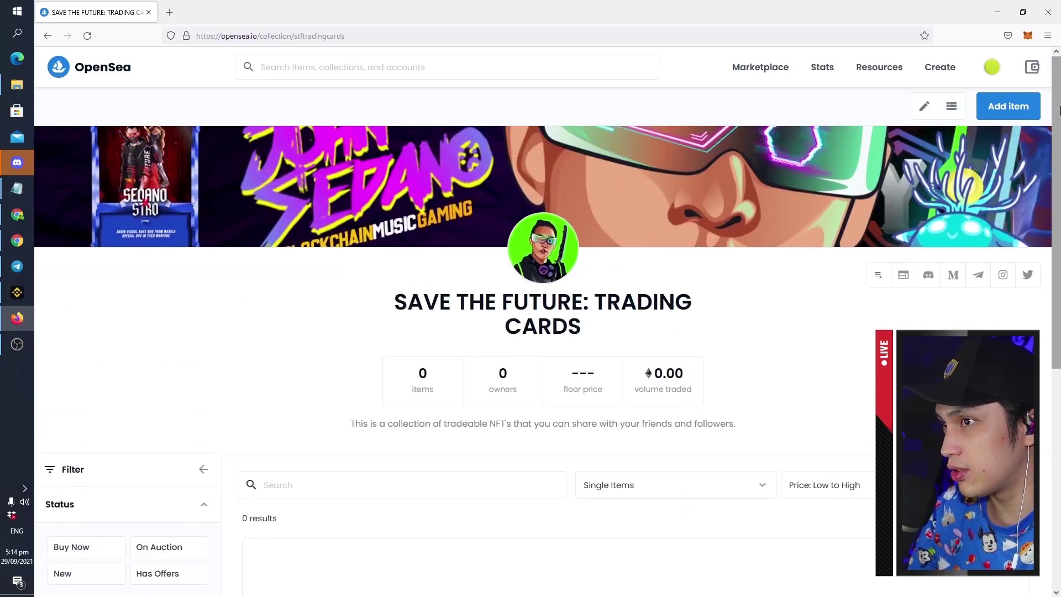
Start a new item and drop in the SEDANO card video and its preview image
left_click(994, 108)
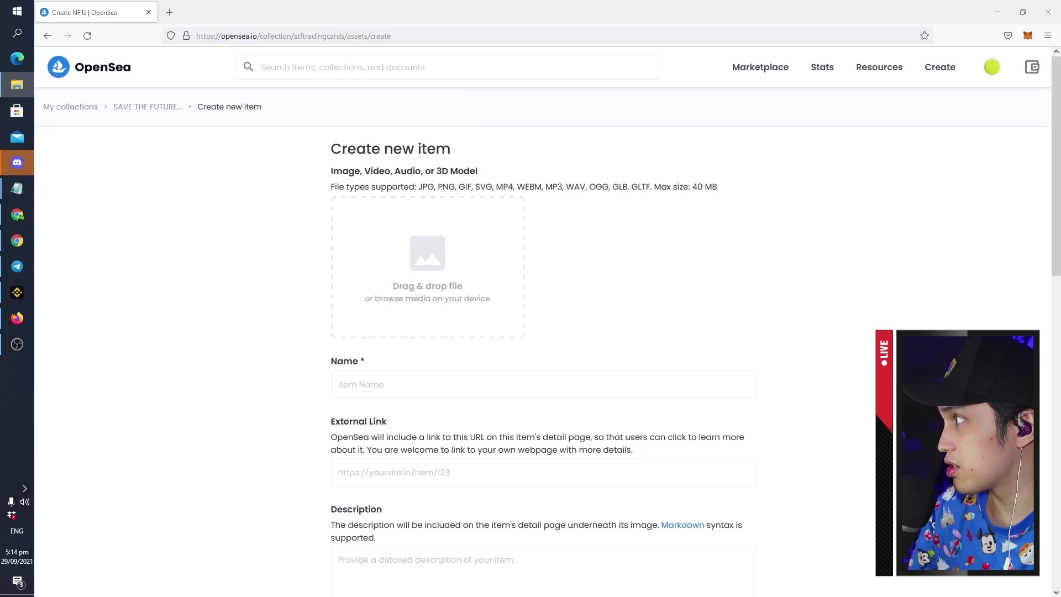
left_click_drag(403, 354, 420, 254)
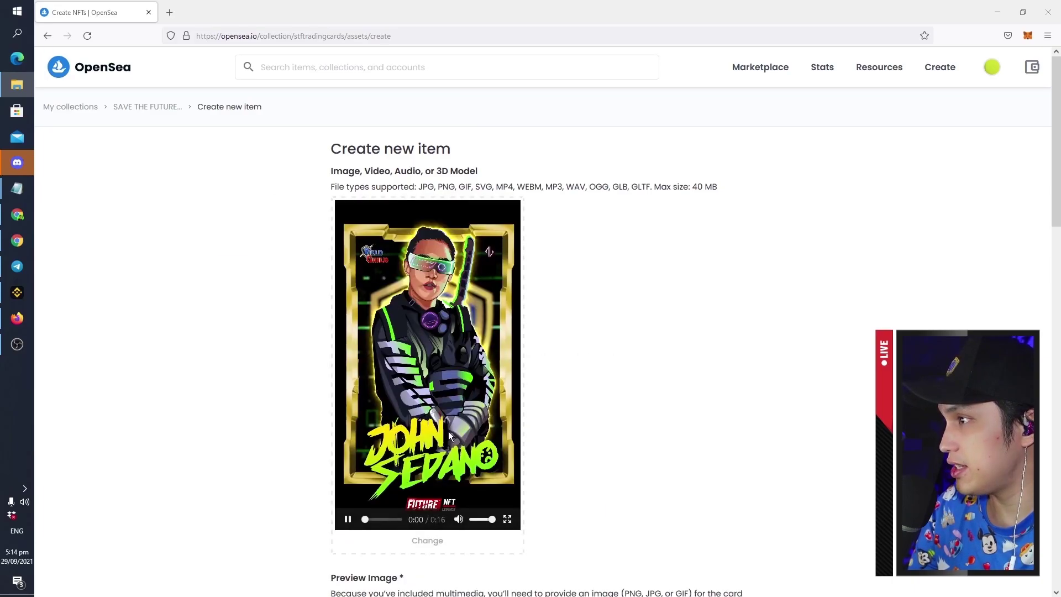
scroll(277, 370, "down", 1)
scroll(276, 370, "down", 5)
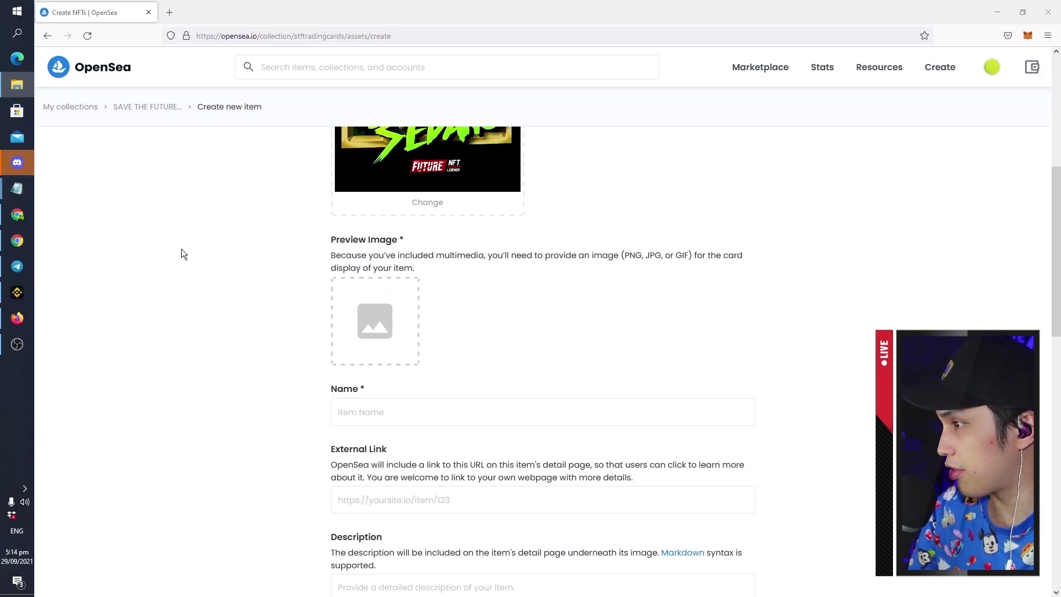
left_click_drag(180, 251, 373, 327)
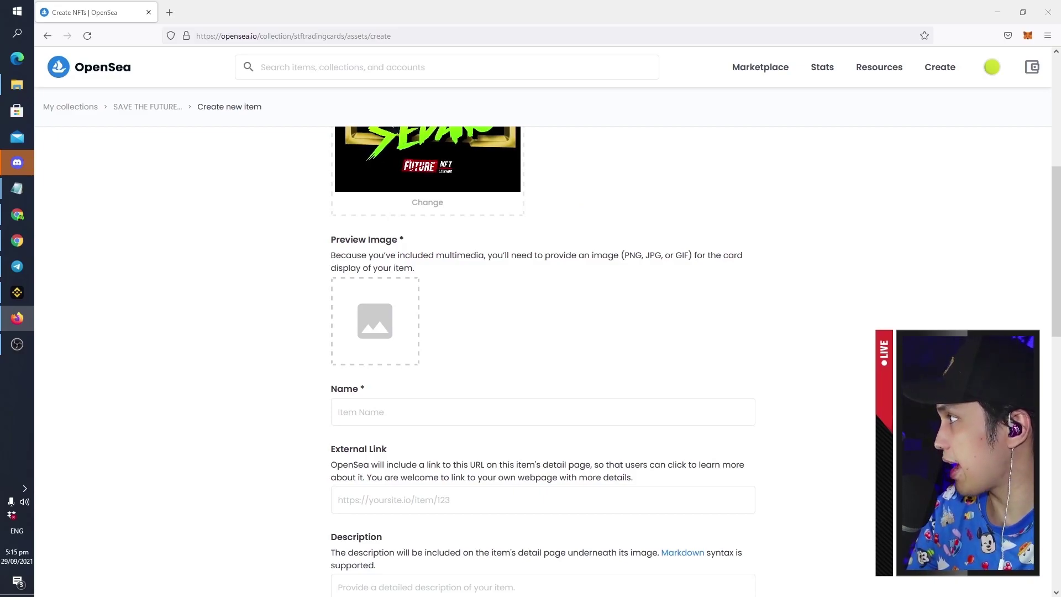
scroll(190, 260, "down", 1)
Name the item 'SaveTheFuture: SEDANO 1/1'
left_click(410, 366)
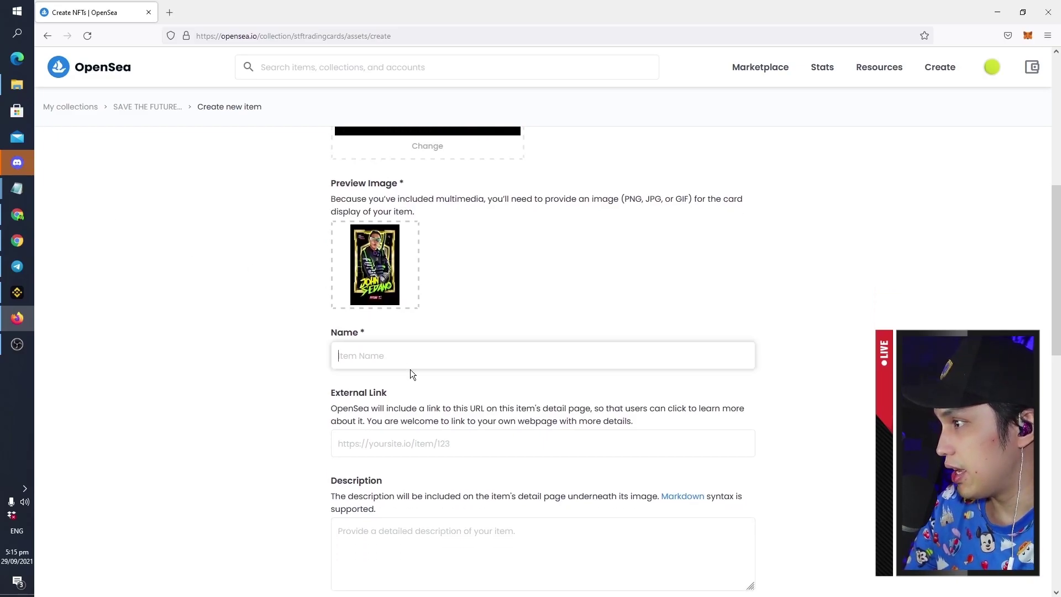
type("Save")
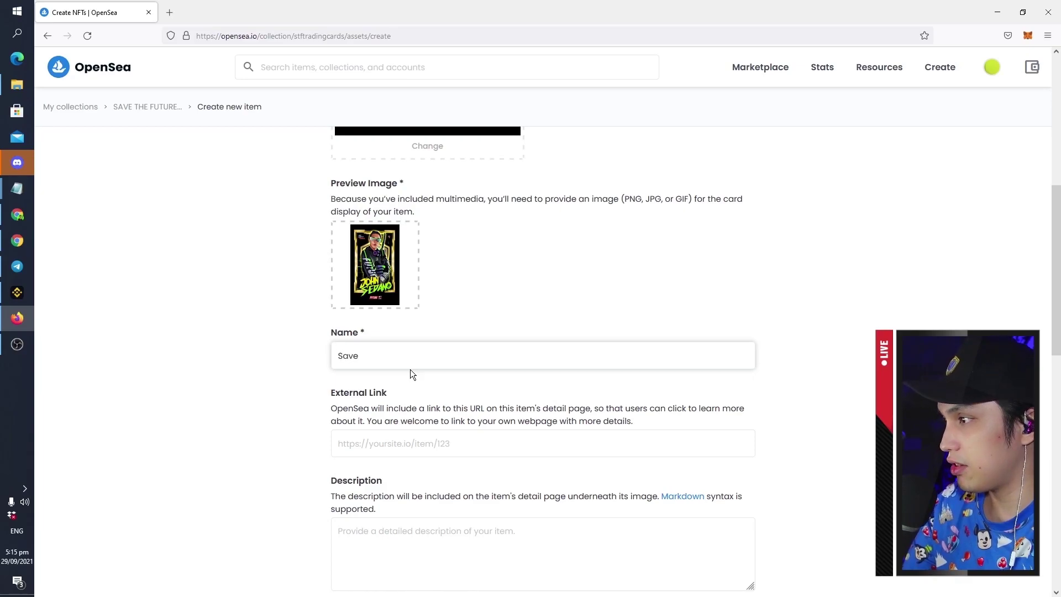
key("BackSpace")
type("The FU")
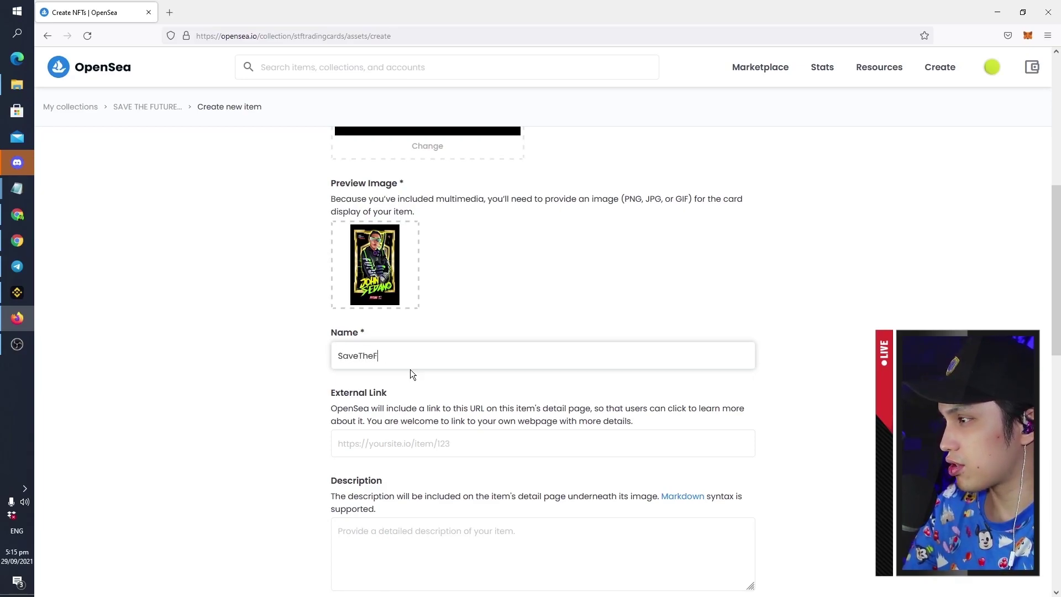
type("ture: SEDANO")
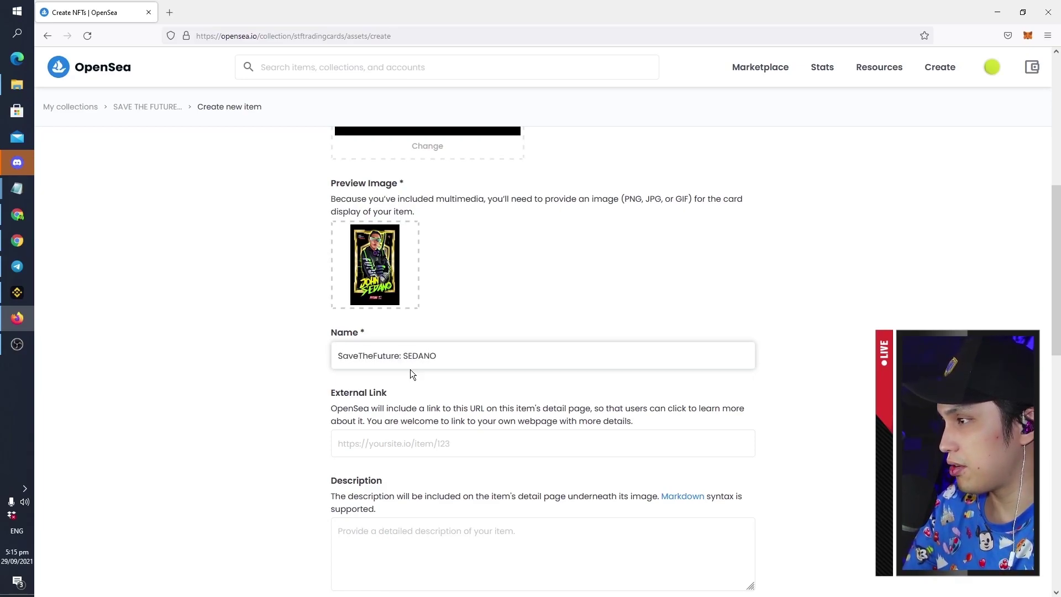
type(" 1/1")
Set the item's external link to savethefuture.io
scroll(374, 351, "down", 2)
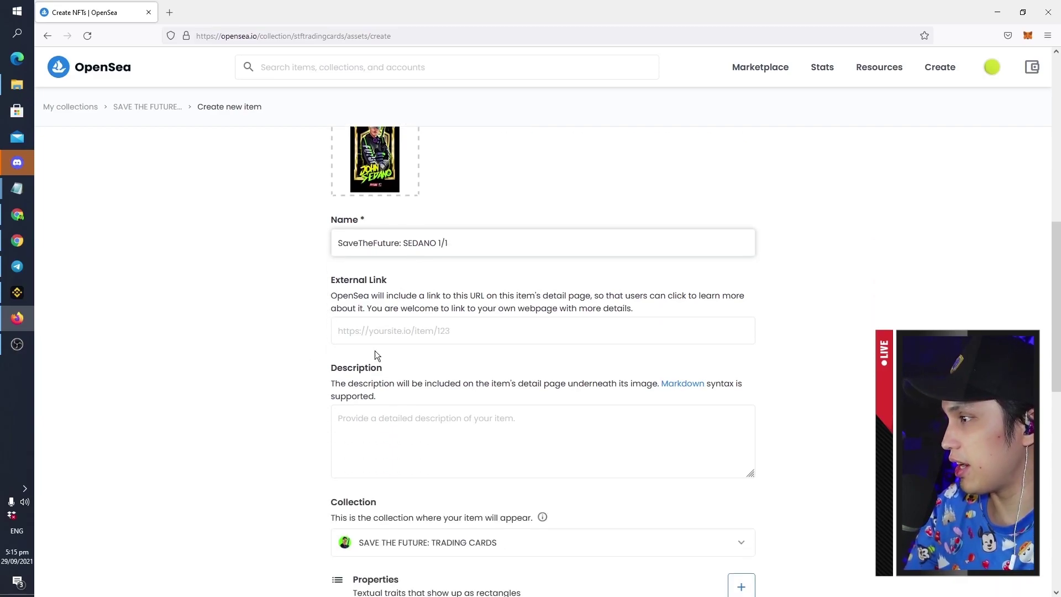
left_click(436, 343)
scroll(599, 343, "up", 3)
scroll(552, 354, "down", 2)
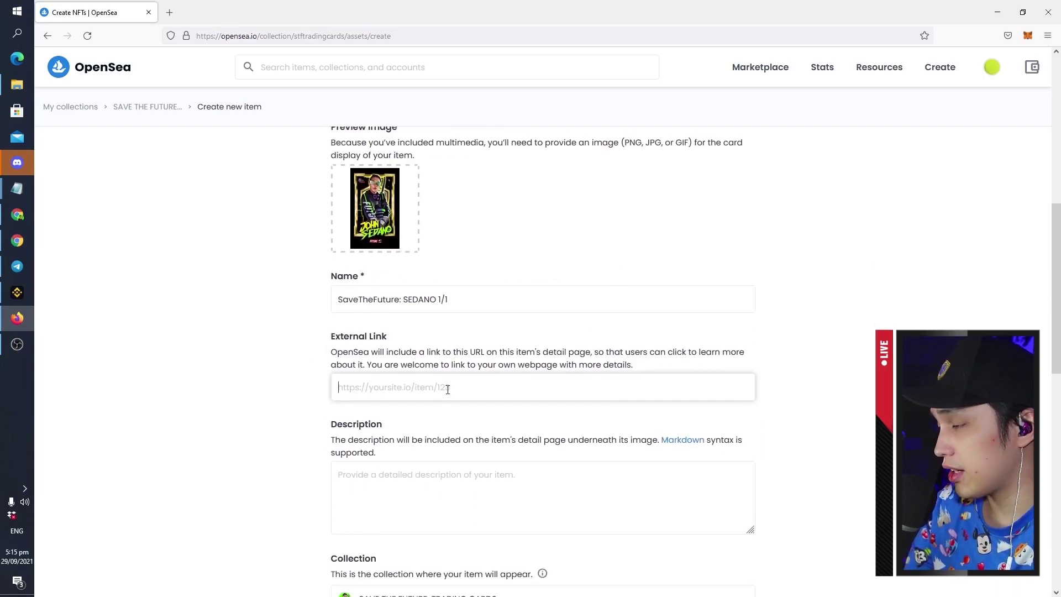
scroll(476, 364, "down", 1)
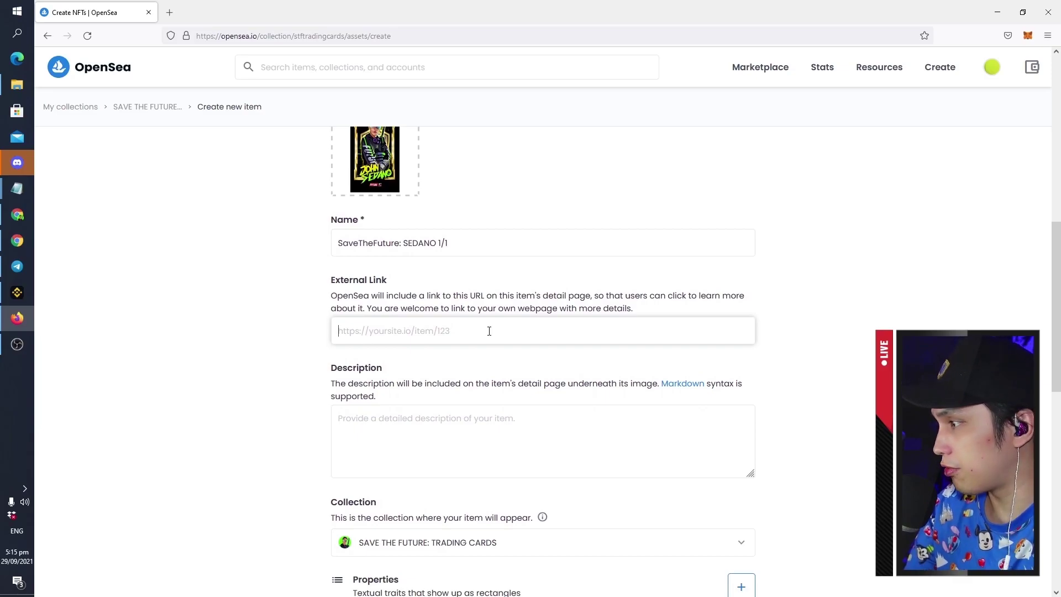
type("savethefuture.io")
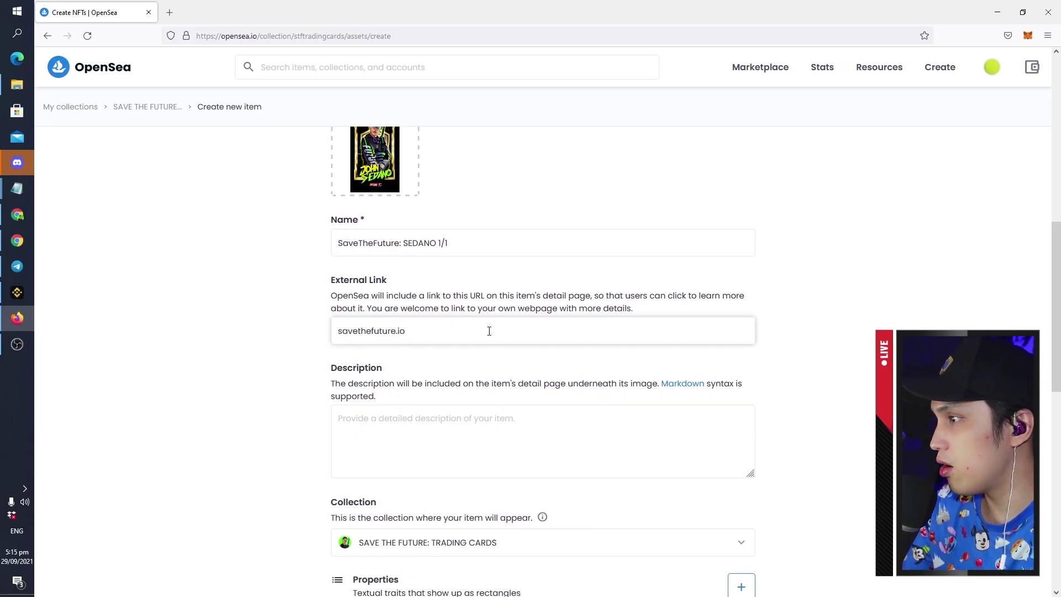
Describe the item as 'This is a reqre 1/1 SEDANO NFT trading card' and open Add Properties
scroll(479, 311, "down", 1)
left_click(559, 387)
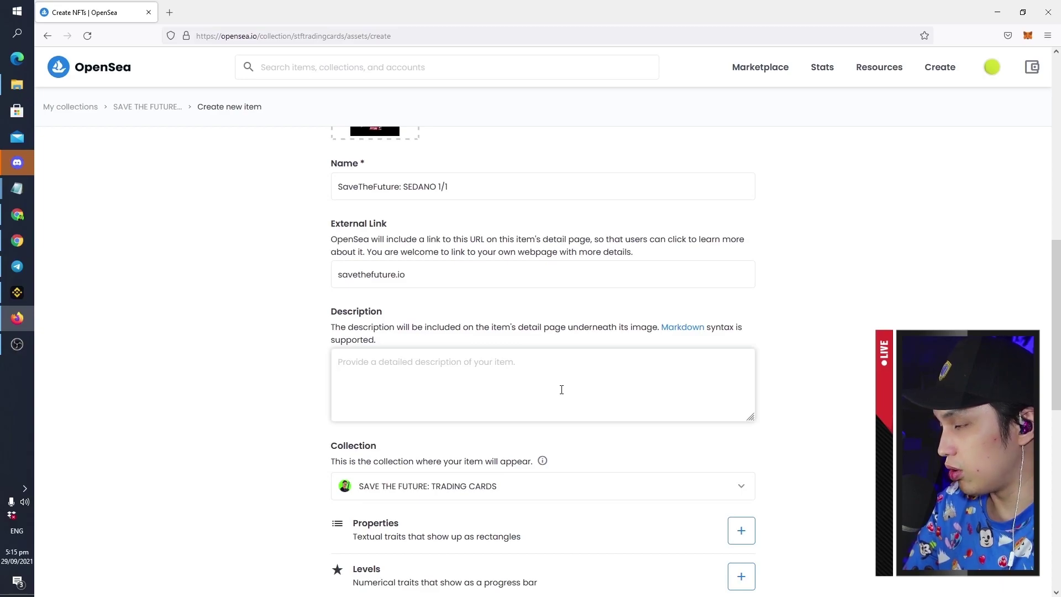
type("This i")
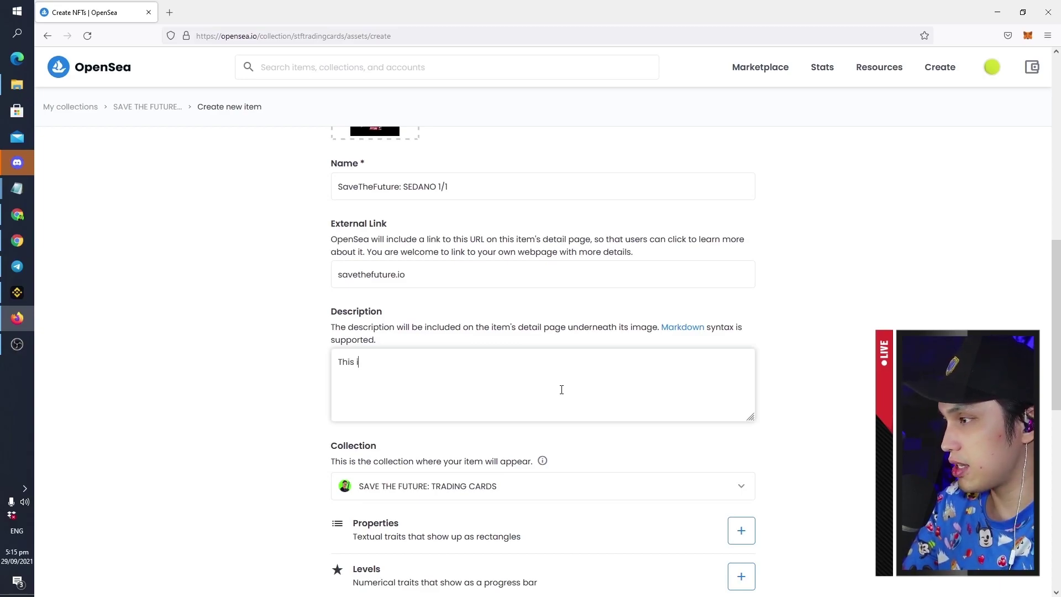
type("s a reqre 1/1 SEDANO NFT tr")
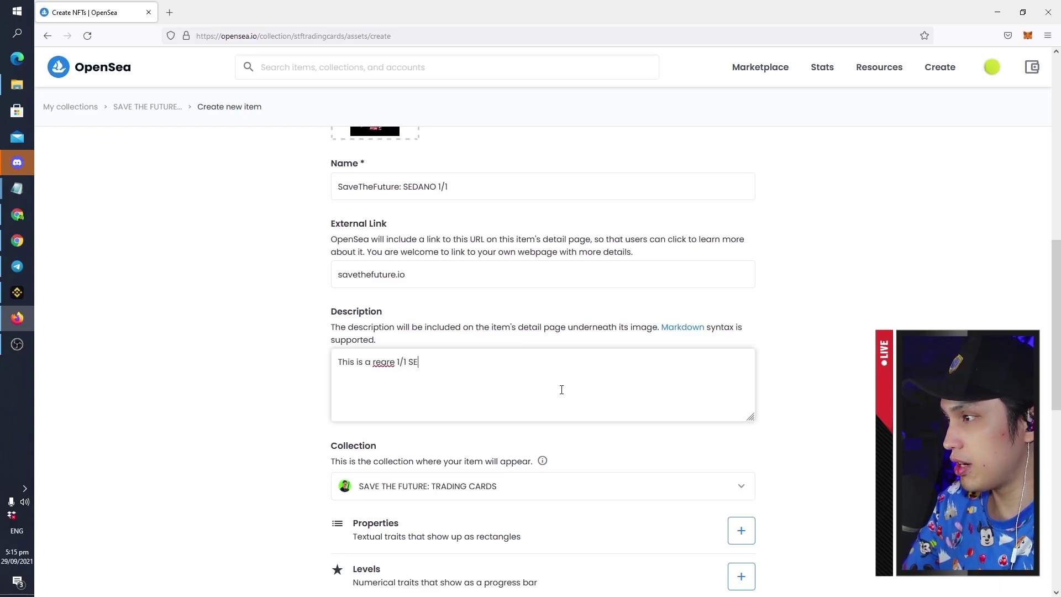
type("ading card.")
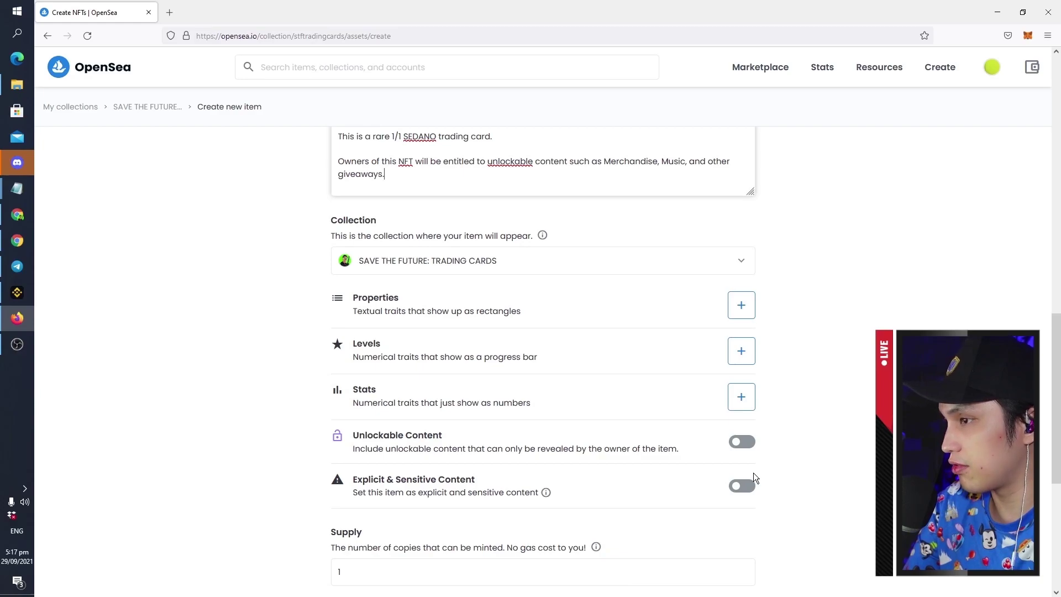
left_click(745, 306)
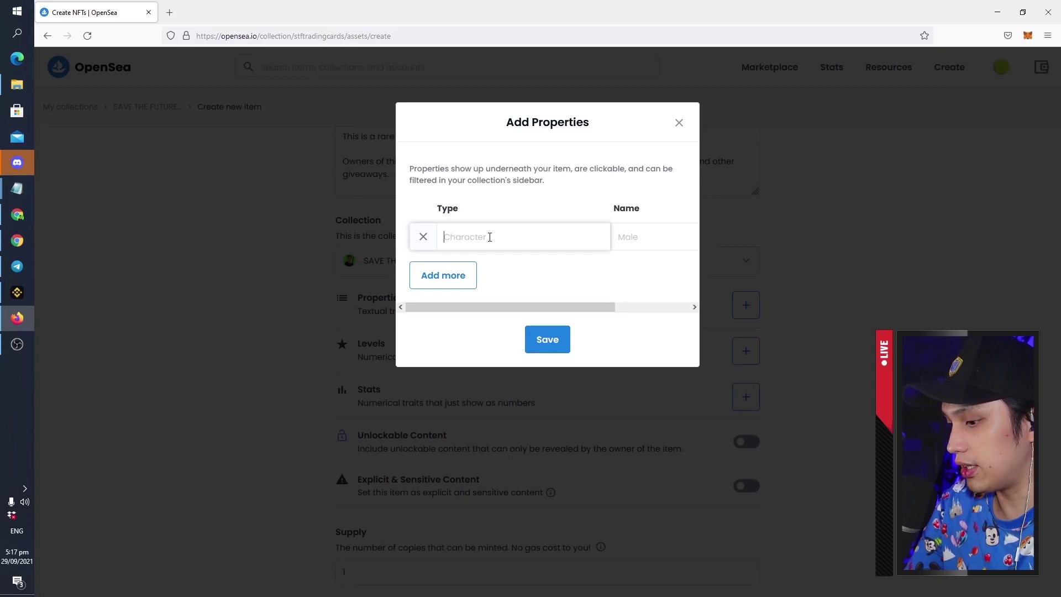
Add a Race property with the value Humanoid Cyborg
type("Race")
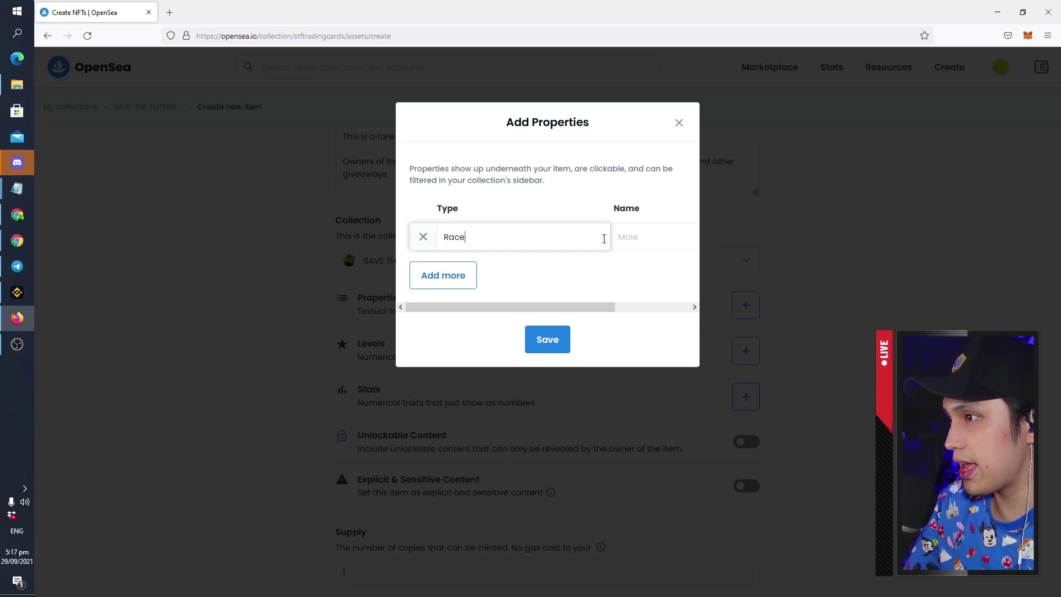
left_click(656, 226)
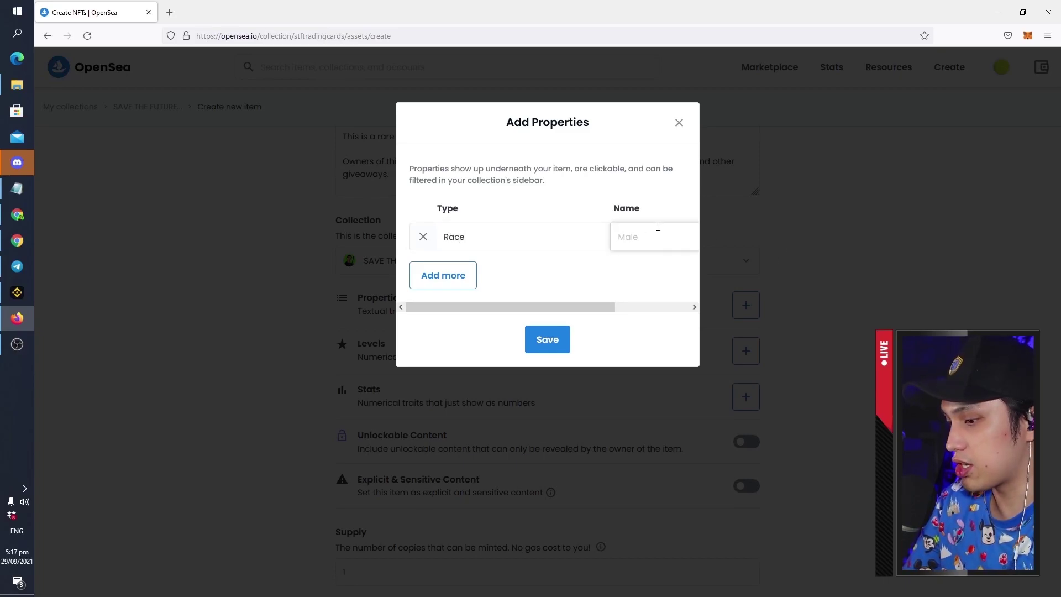
type("H")
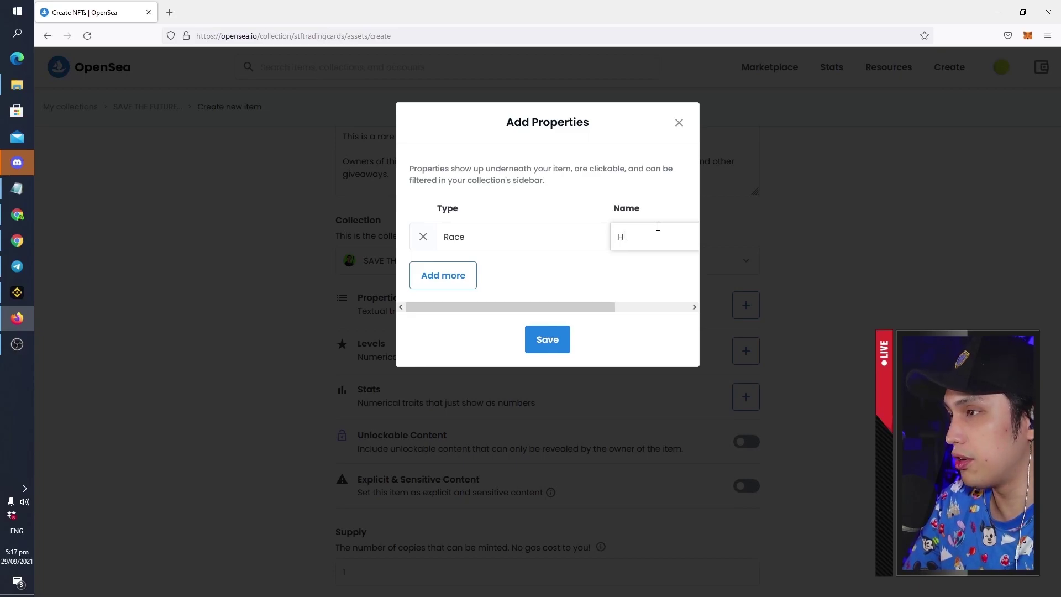
type("umanoid Cyrb")
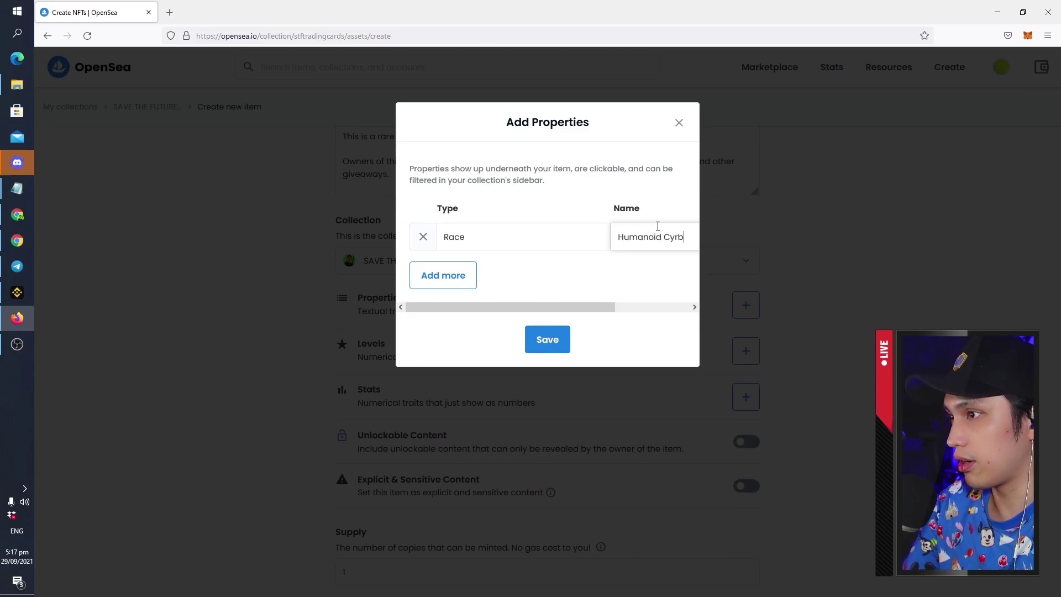
type("borg")
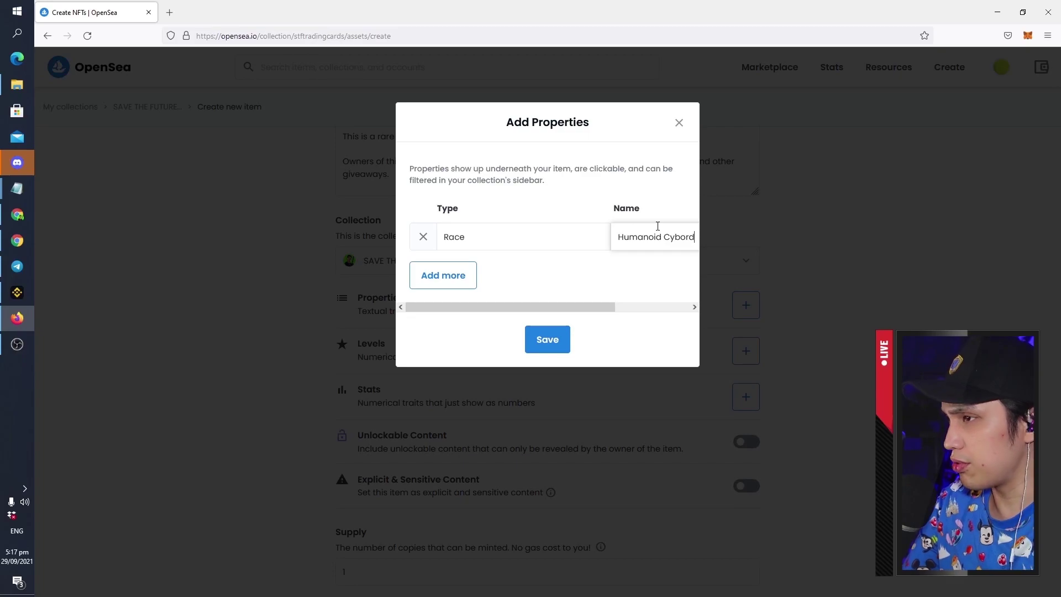
left_click(547, 339)
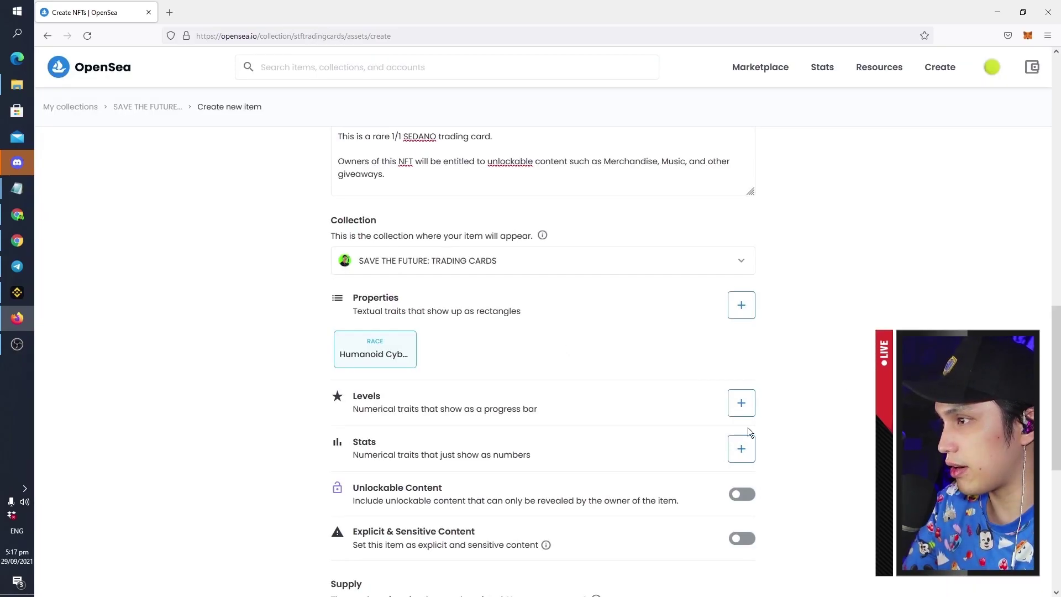
Add an Attack power level set to 5 of 5
scroll(738, 336, "down", 2)
scroll(663, 359, "down", 2)
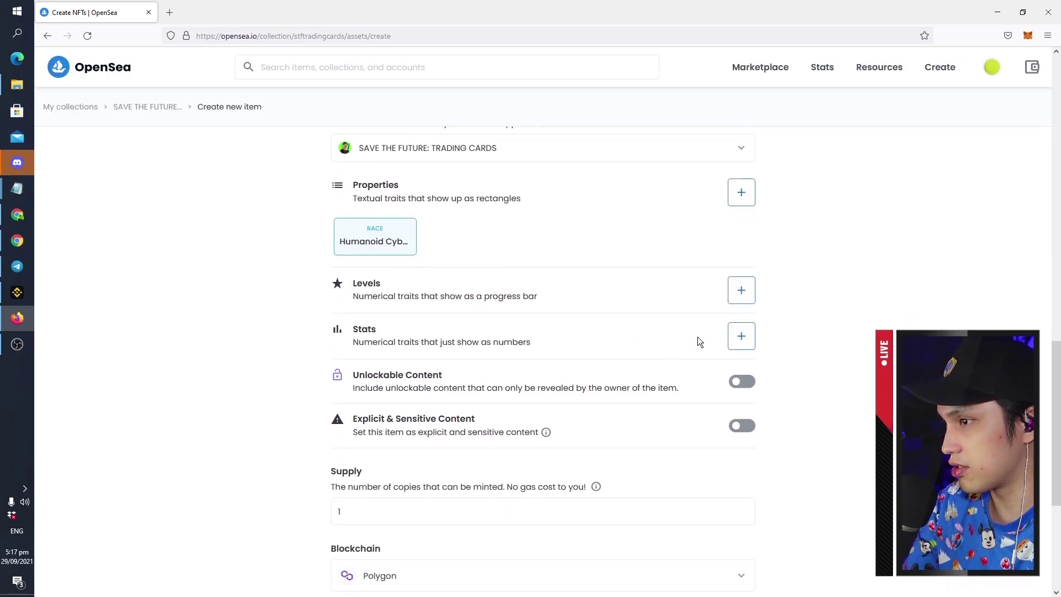
left_click(741, 289)
type("A")
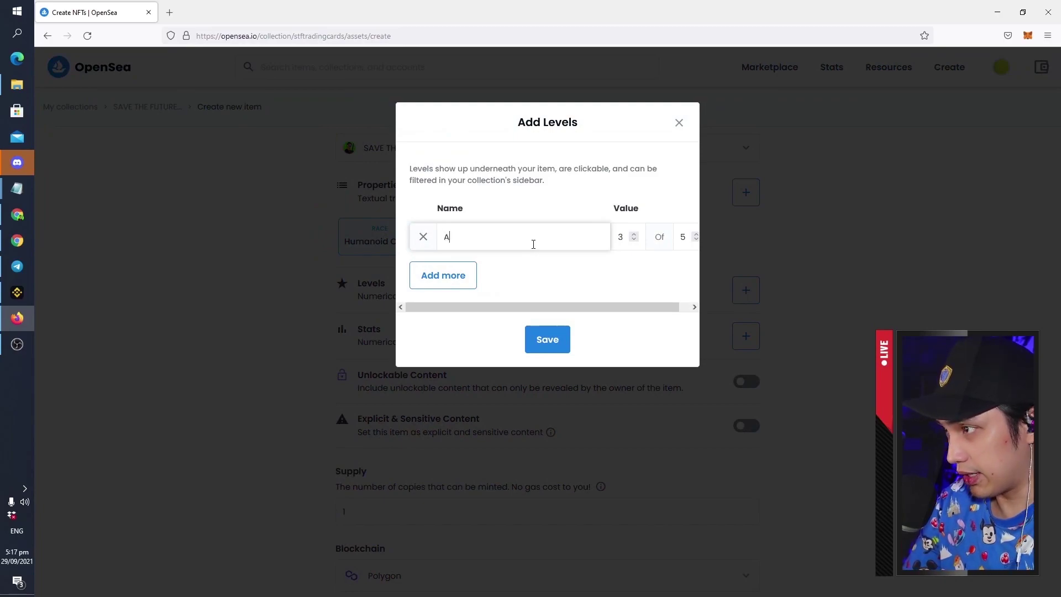
type("ttack p")
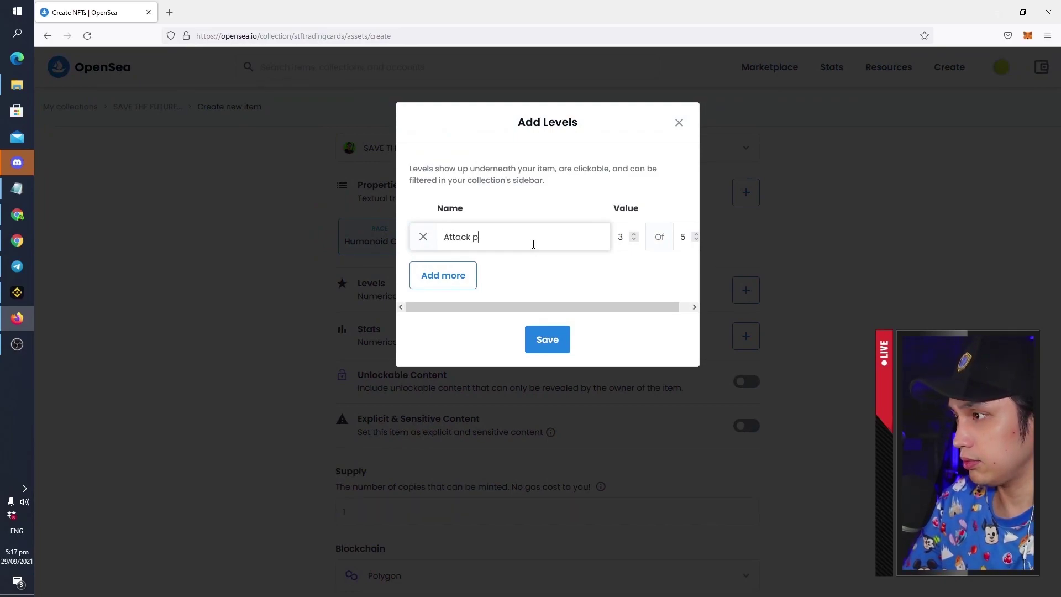
type("ower")
left_click(620, 243)
key("BackSpace")
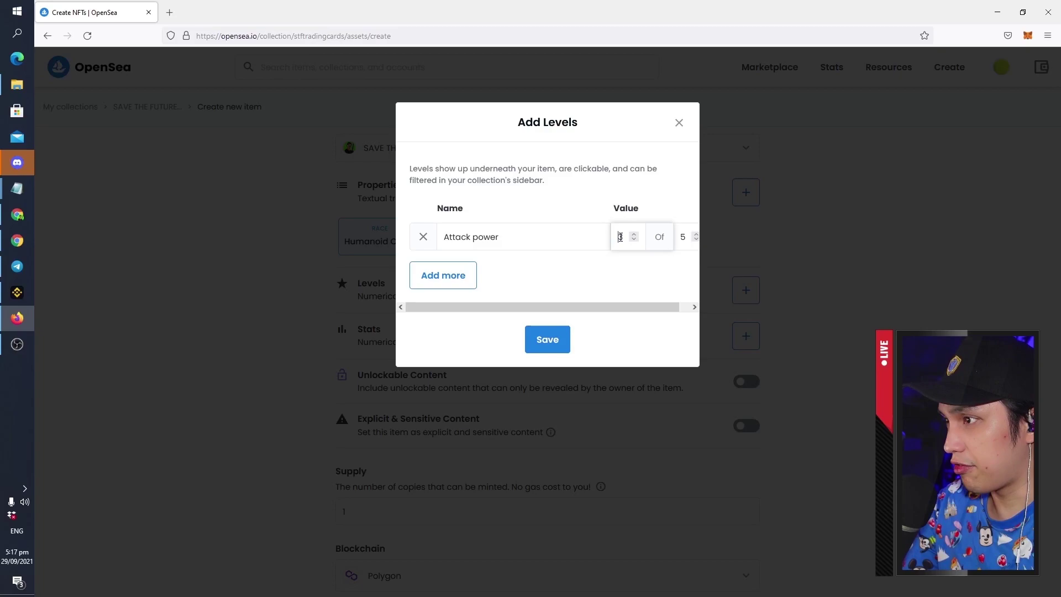
type("5")
left_click(547, 339)
Add a Skill Level stat set to 4 of 5
left_click(742, 327)
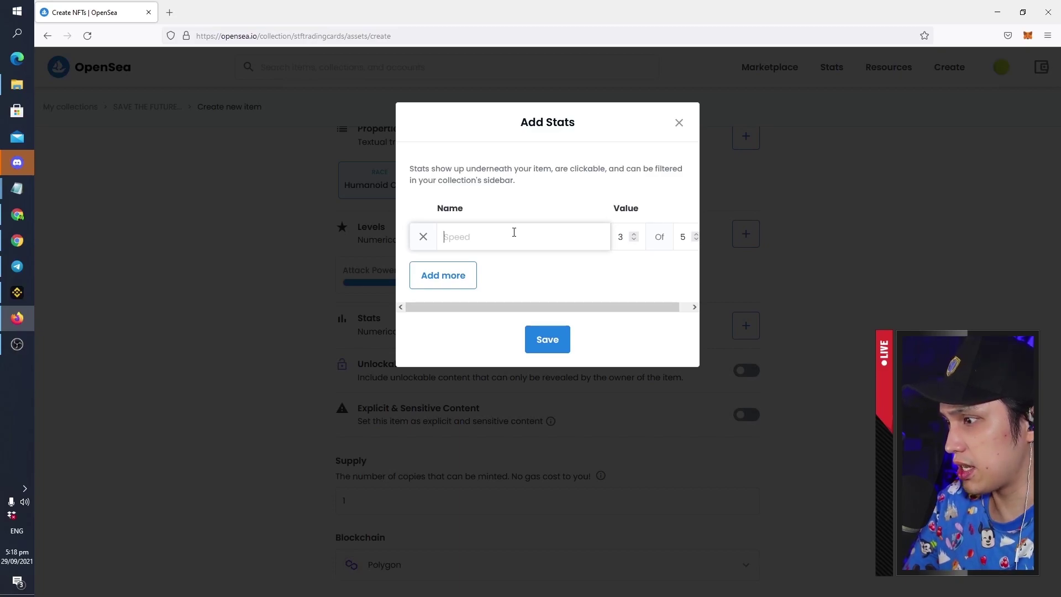
type("Ski")
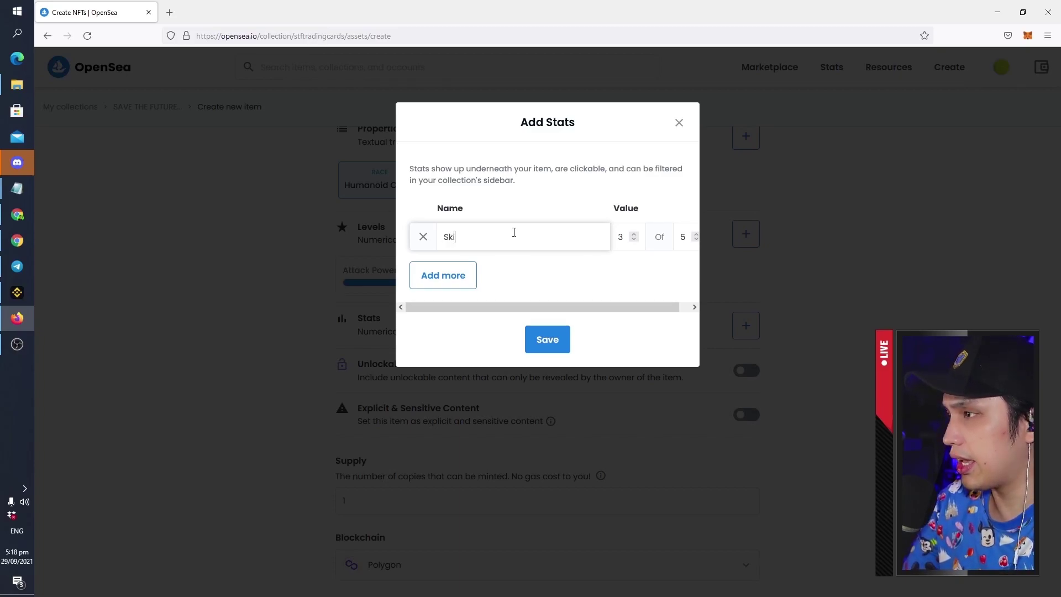
type("ll Level")
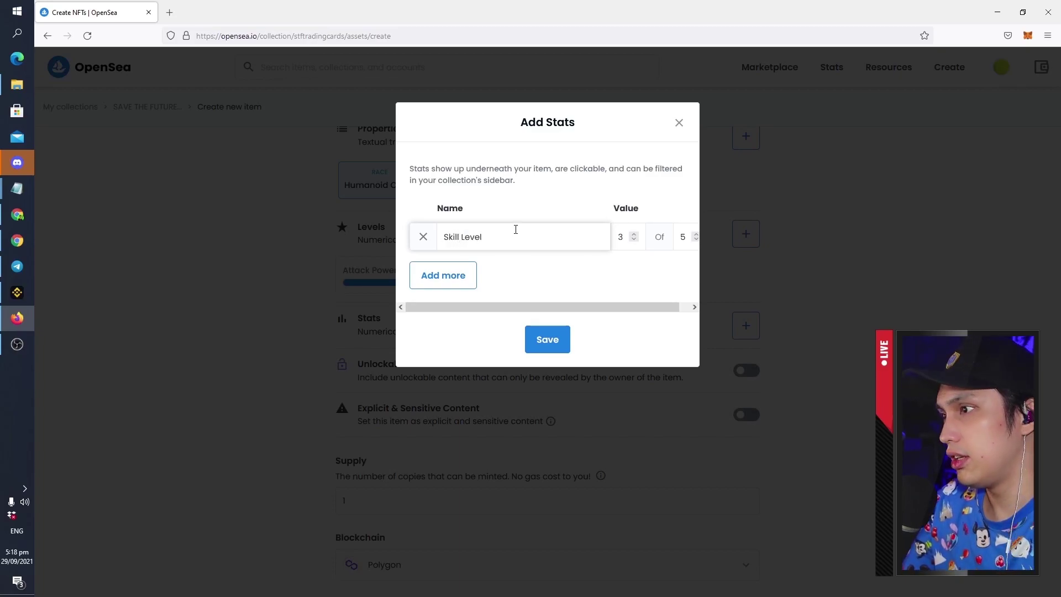
double_click(619, 236)
type("4")
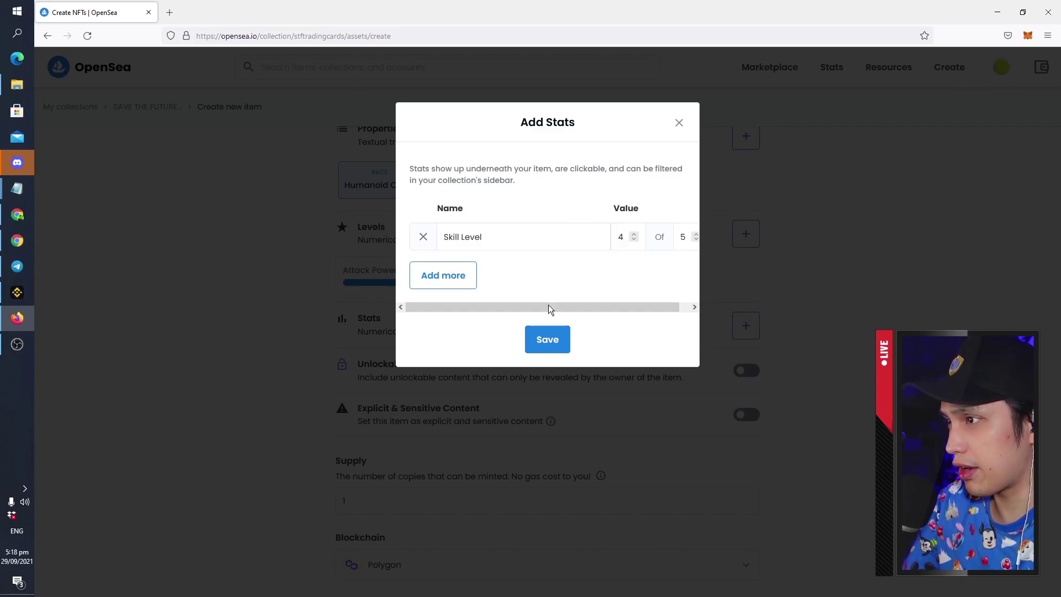
left_click(550, 339)
scroll(746, 414, "down", 2)
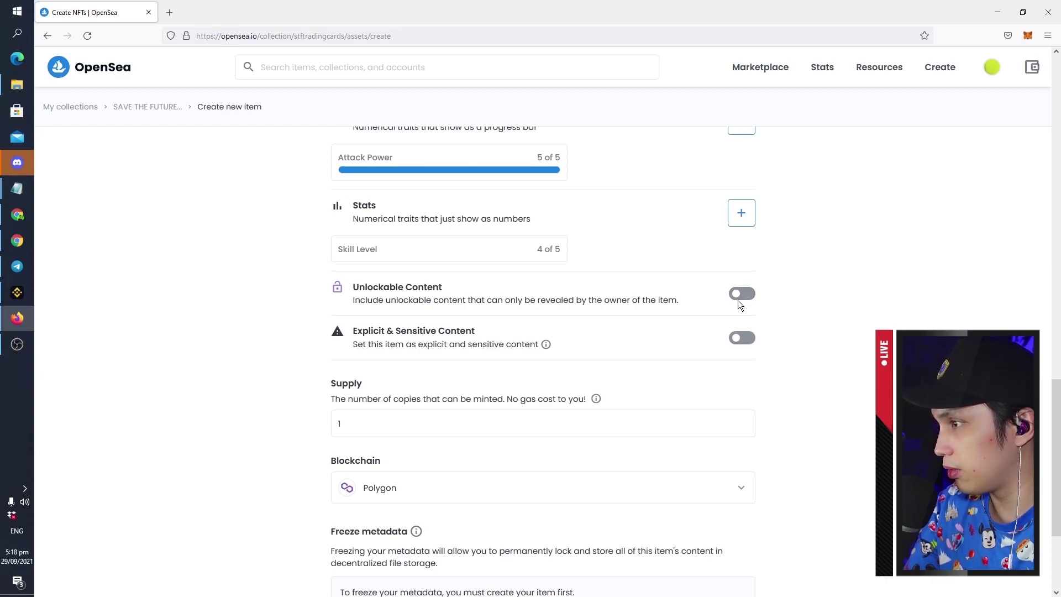
Turn on Unlockable Content and paste the savethefuture.io/NFTdownloads link into it
left_click(737, 298)
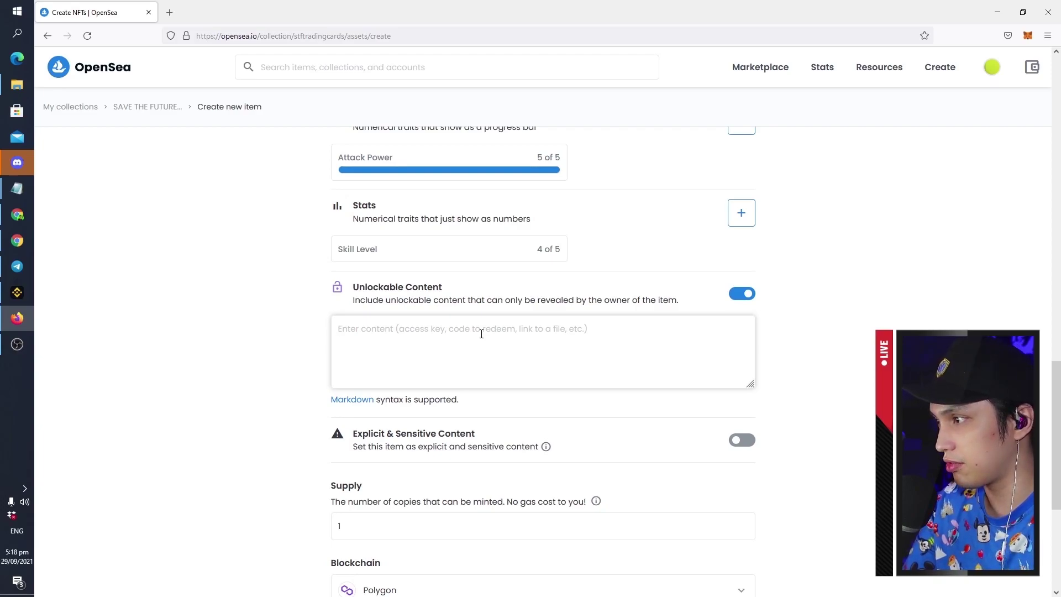
left_click(581, 375)
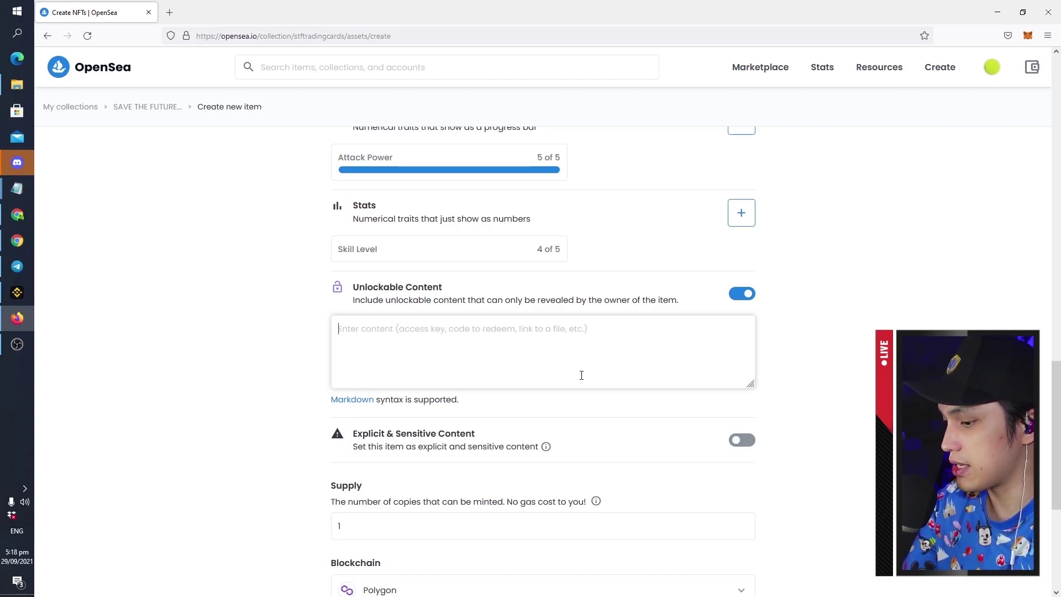
type("savethefuture.io/NFTdownloads")
Confirm the Supply stays at 1
scroll(777, 316, "down", 5)
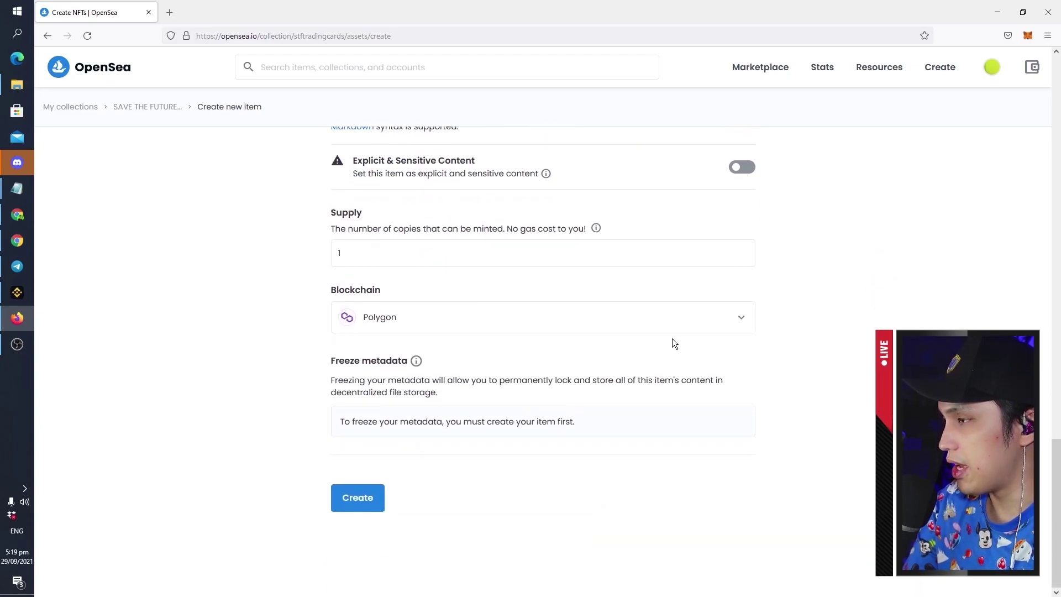
left_click(353, 253)
left_click(249, 386)
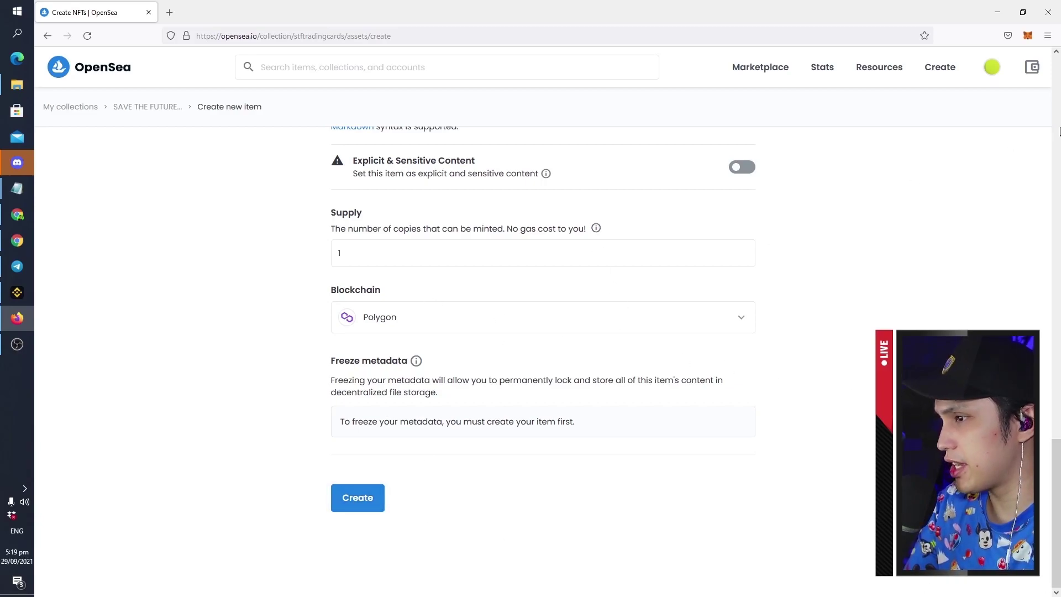
Create the SaveTheFuture: SEDANO 1/1 item from the completed form
scroll(277, 345, "up", 10)
scroll(261, 365, "up", 12)
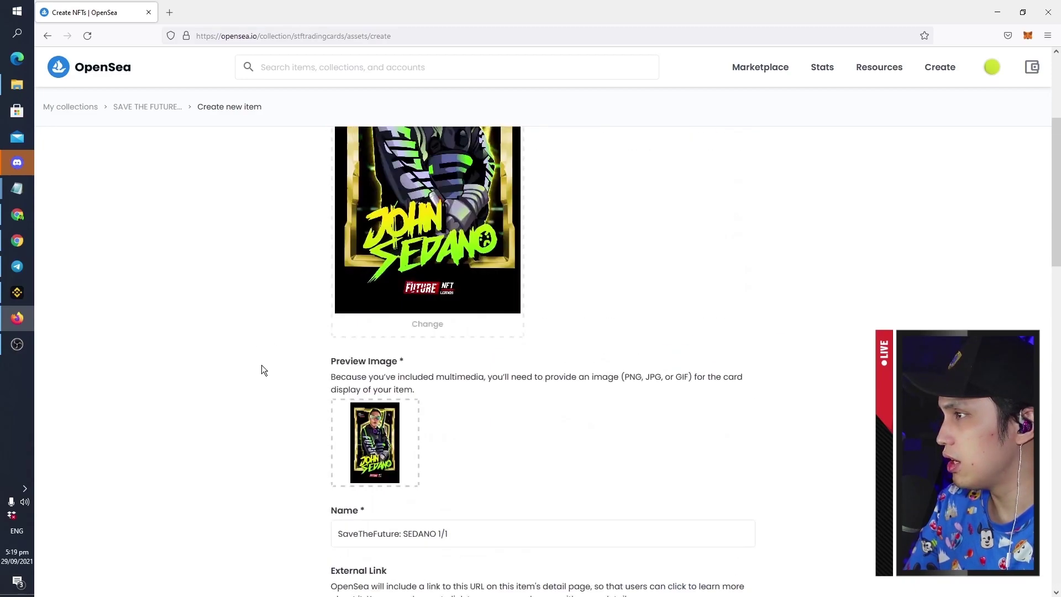
scroll(258, 370, "down", 16)
scroll(270, 426, "down", 7)
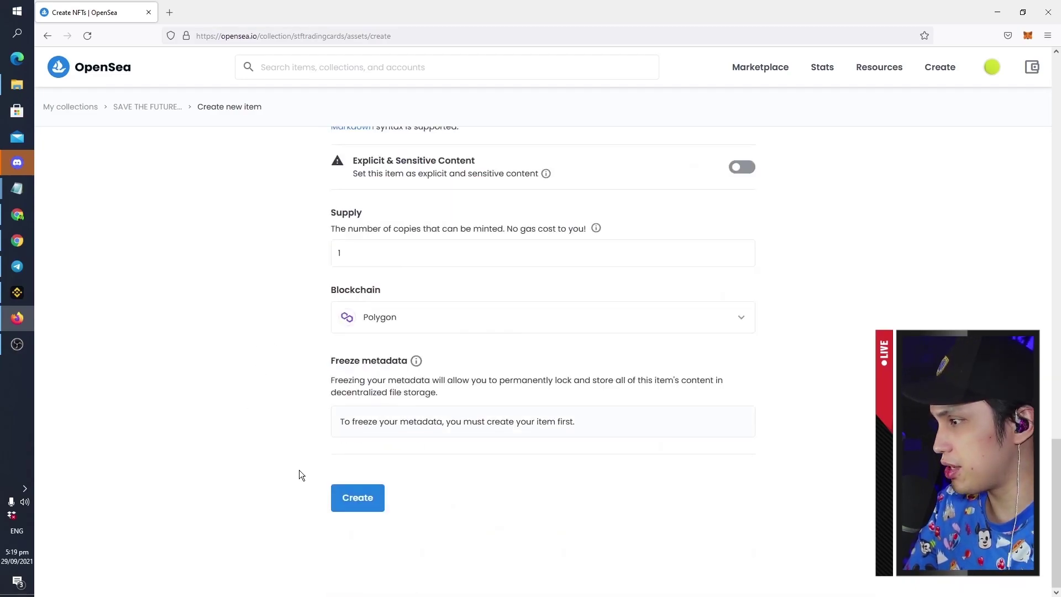
left_click(360, 500)
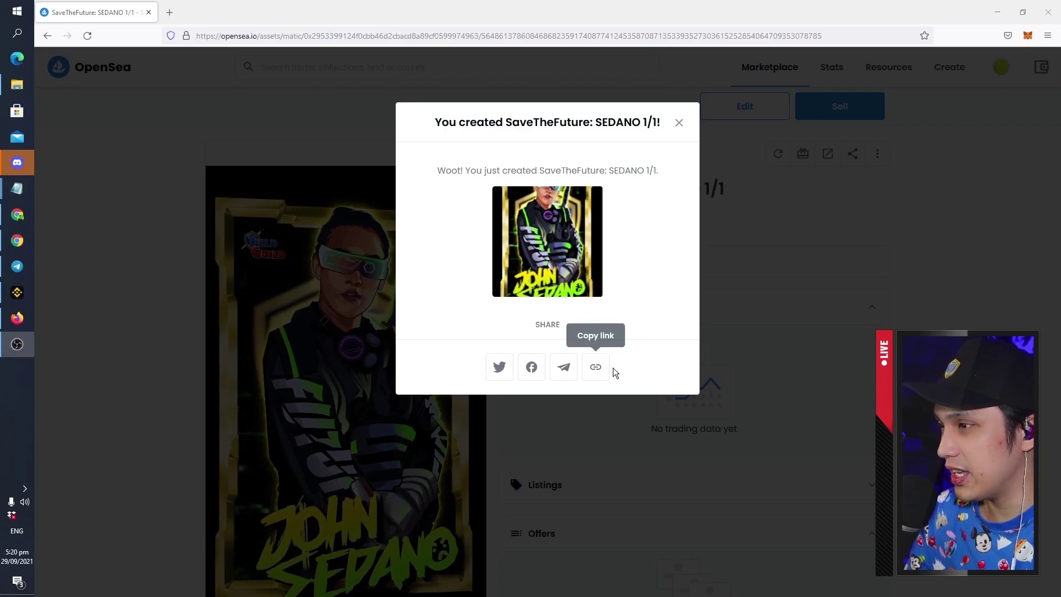
Copy the new item's link and dismiss the confirmation to review its page
left_click(595, 366)
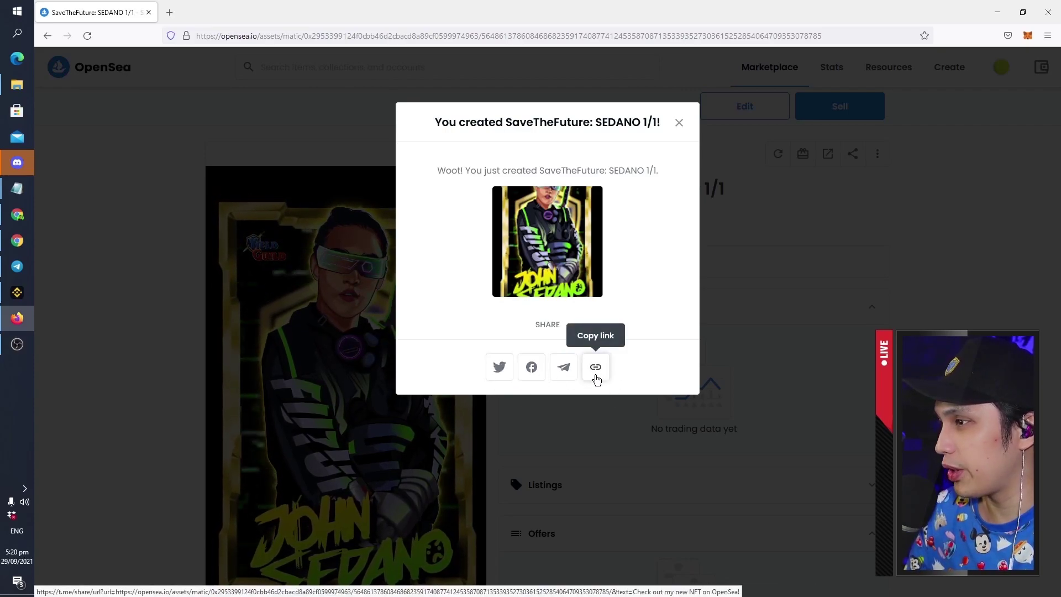
left_click(698, 132)
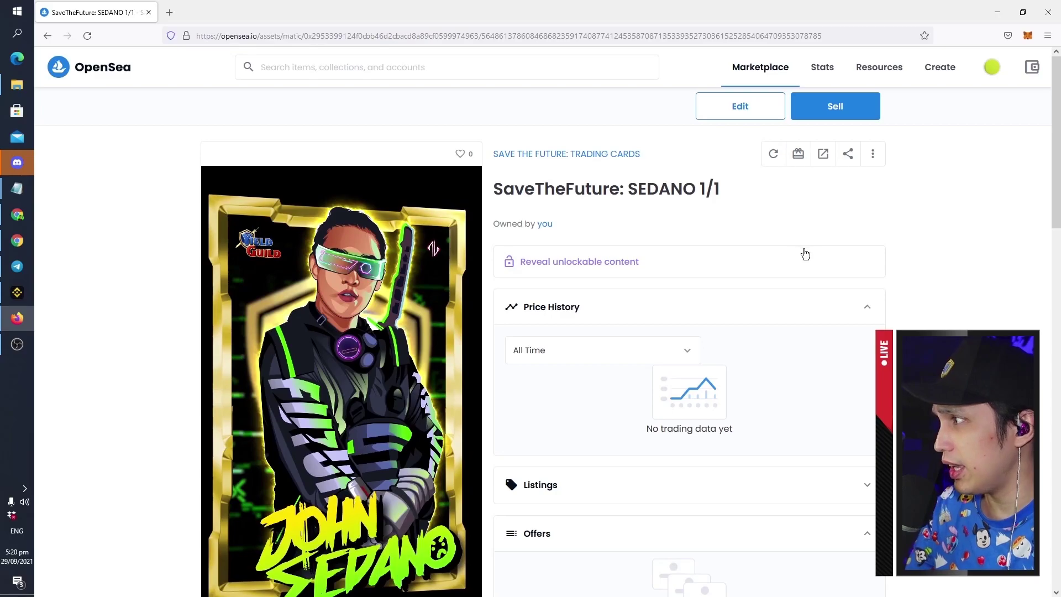
scroll(806, 265, "down", 8)
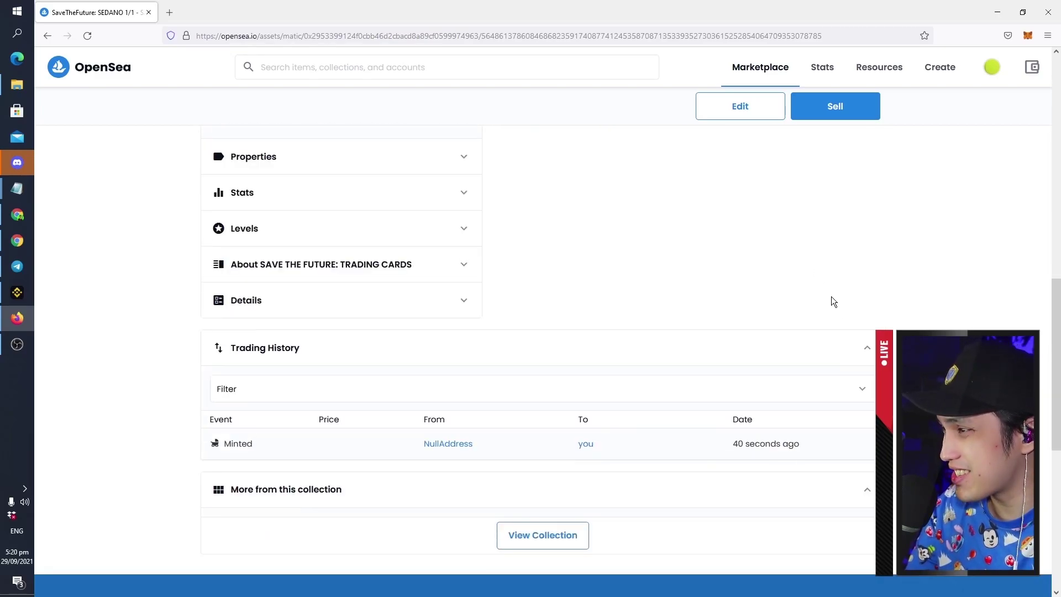
scroll(831, 298, "up", 8)
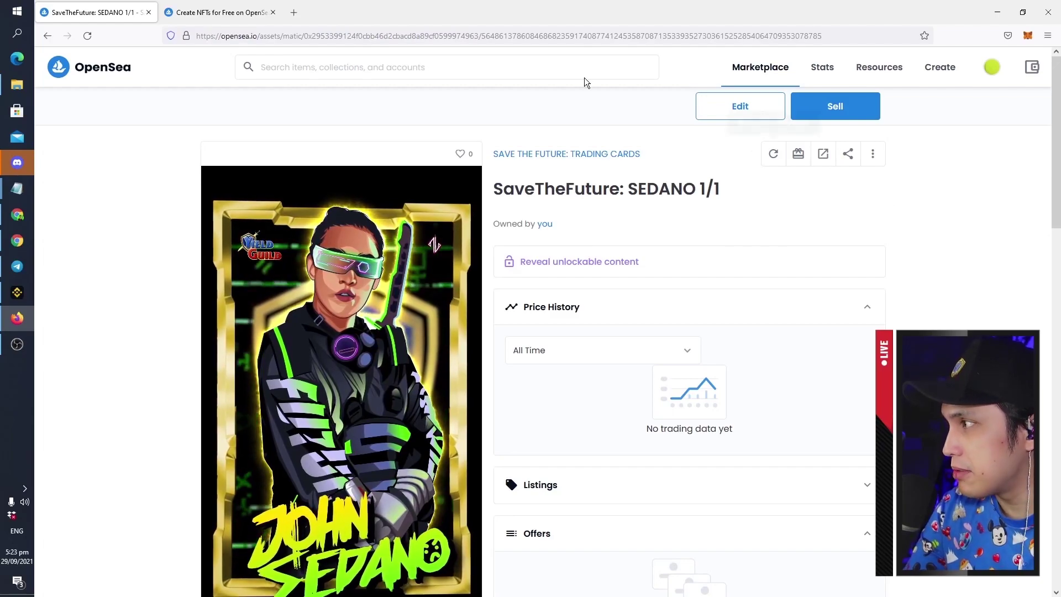
Switch to the 'Create NFTs for Free on OpenSea' blog post and scroll to 'How does it work'
left_click(202, 14)
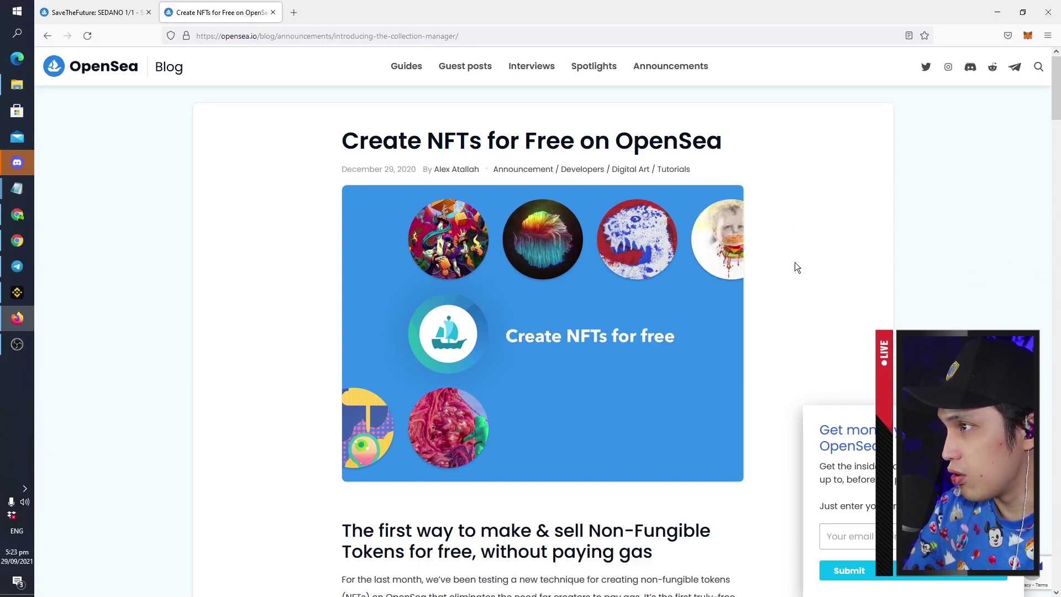
scroll(804, 259, "down", 5)
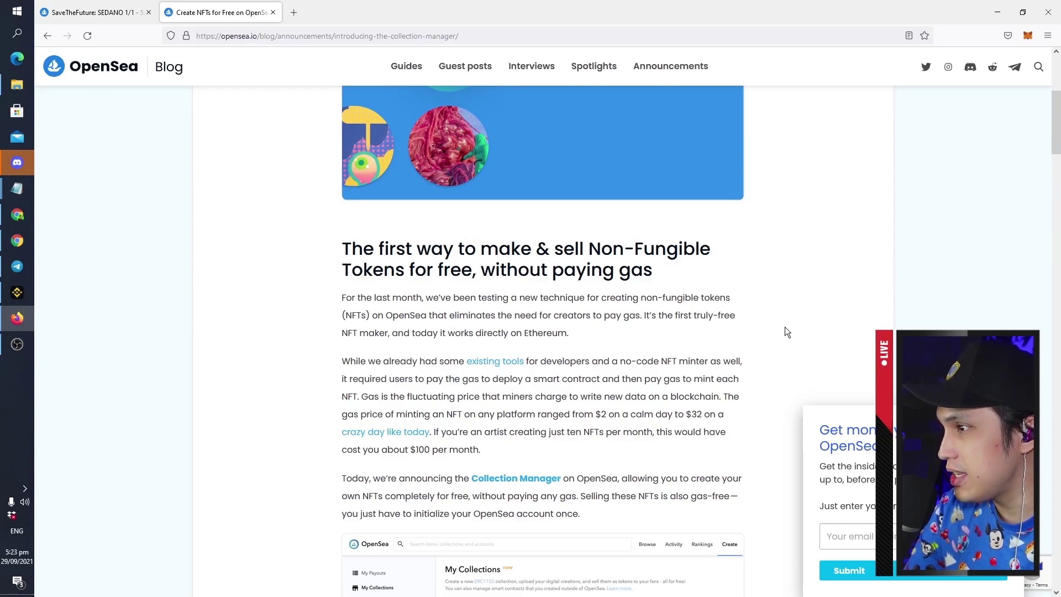
scroll(785, 330, "down", 10)
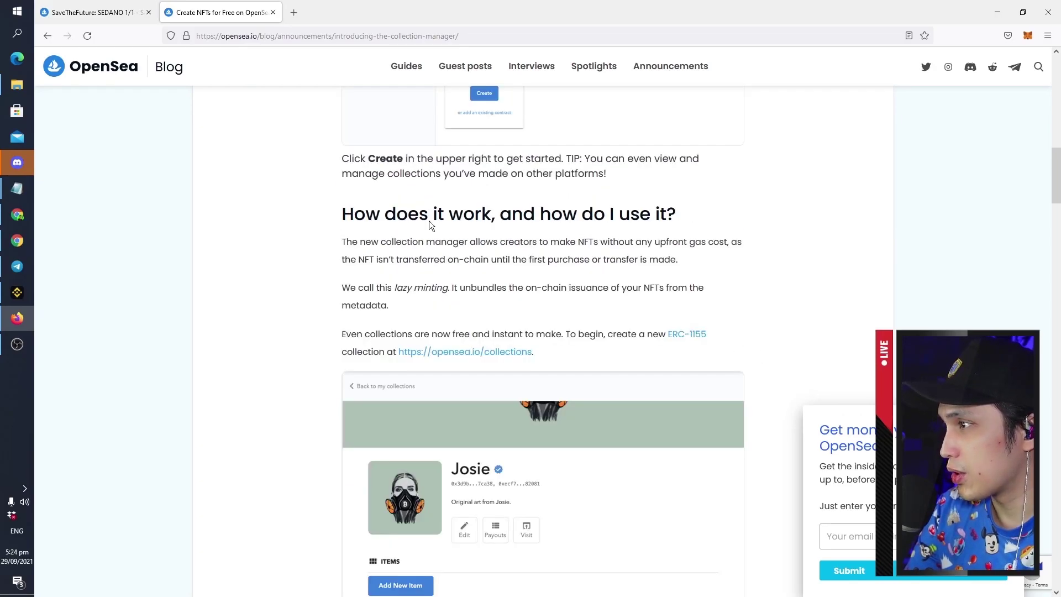